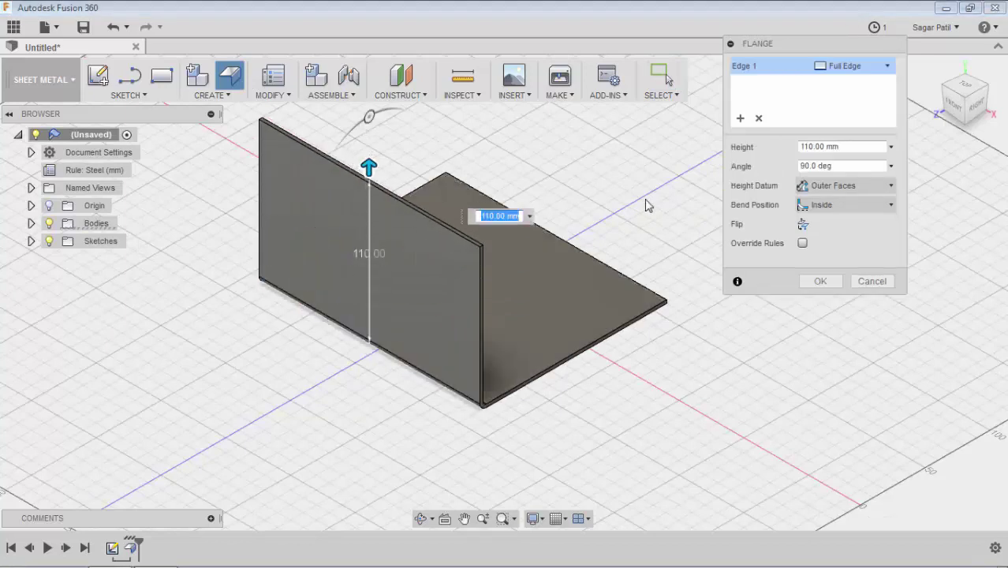
Step: Make the 110 mm flange Symmetric with a 40 mm distance and commit it
{"action": "left_click", "coordinate": [862, 70]}
{"action": "left_click", "coordinate": [864, 102]}
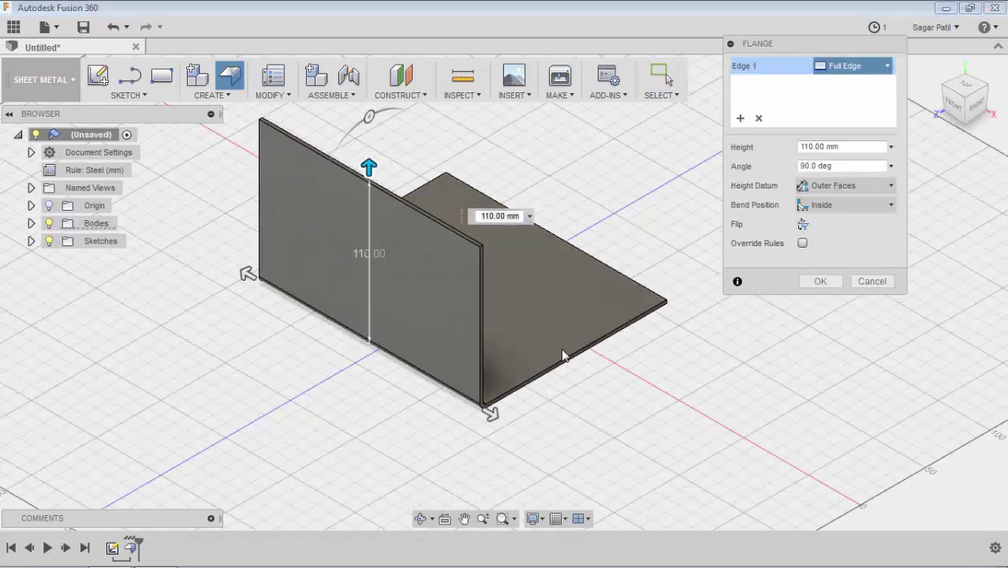
{"action": "left_click_drag", "start_coordinate": [486, 411], "coordinate": [428, 379]}
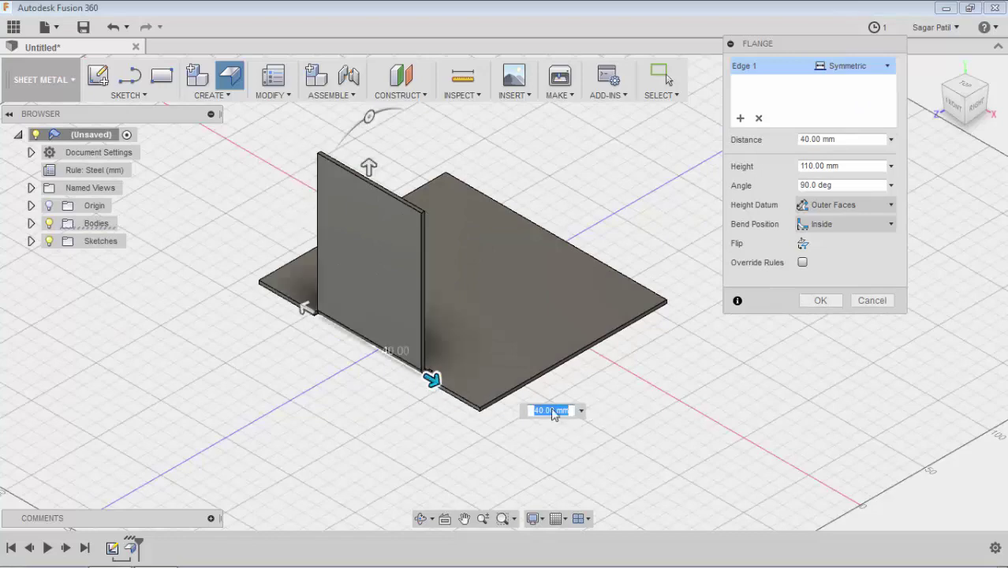
{"action": "middle_click_drag", "start_coordinate": [620, 383], "coordinate": [373, 341], "text": "shift"}
{"action": "scroll", "coordinate": [354, 176], "scroll_direction": "up", "scroll_amount": 5}
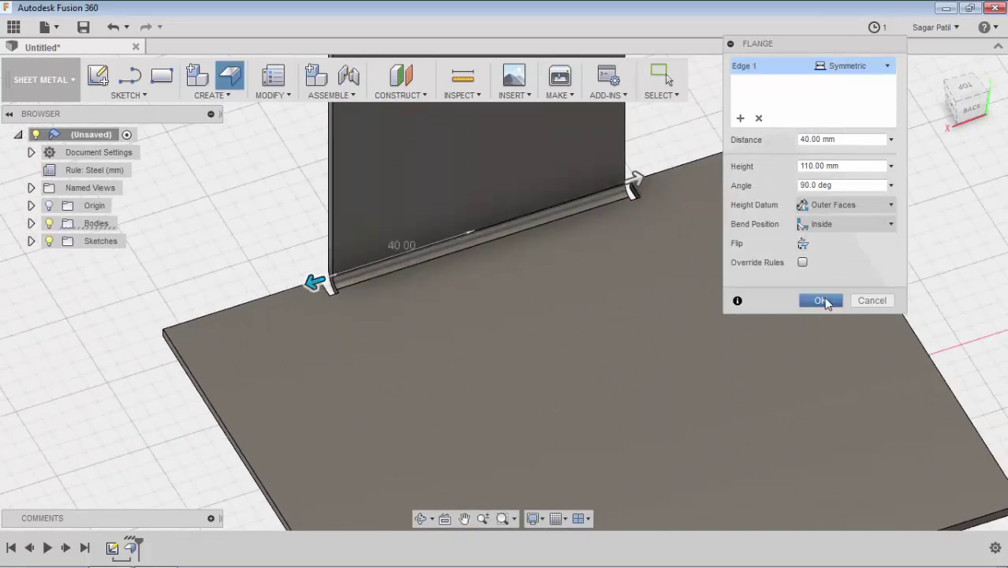
{"action": "left_click", "coordinate": [820, 301]}
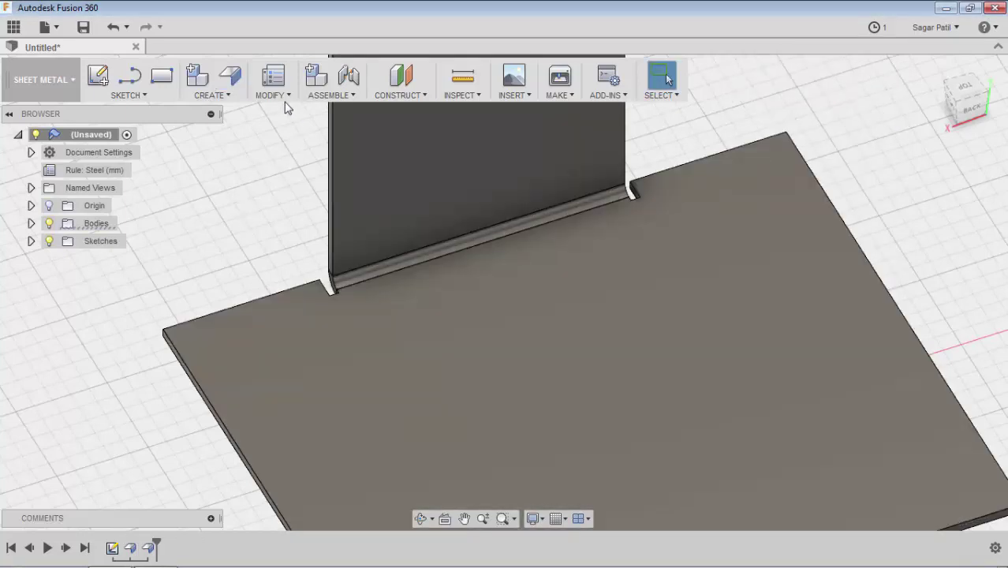
Step: Open Sheet Metal Rules, then expand the Steel (mm) rule and its Bend Conditions
{"action": "left_click", "coordinate": [276, 96]}
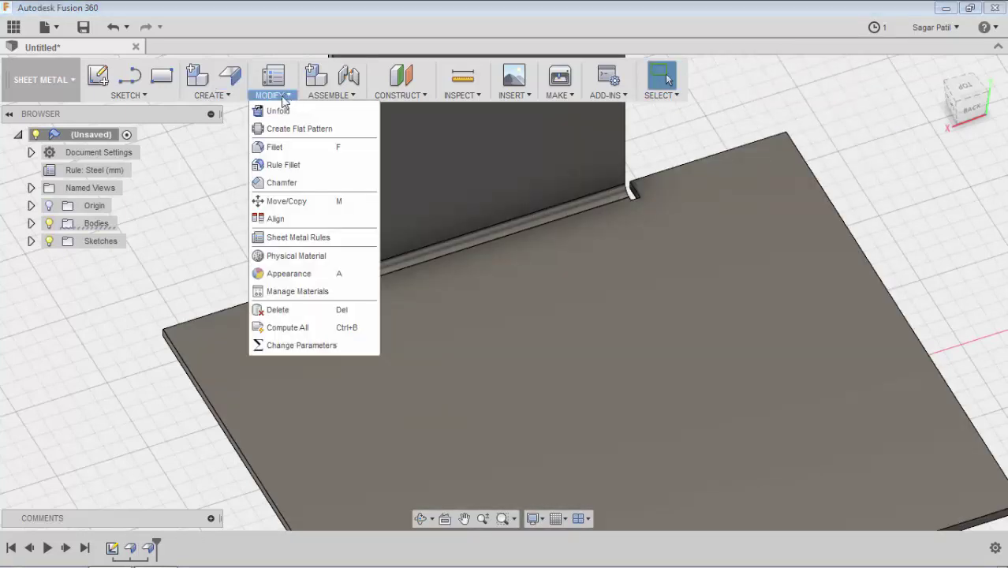
{"action": "left_click", "coordinate": [298, 237]}
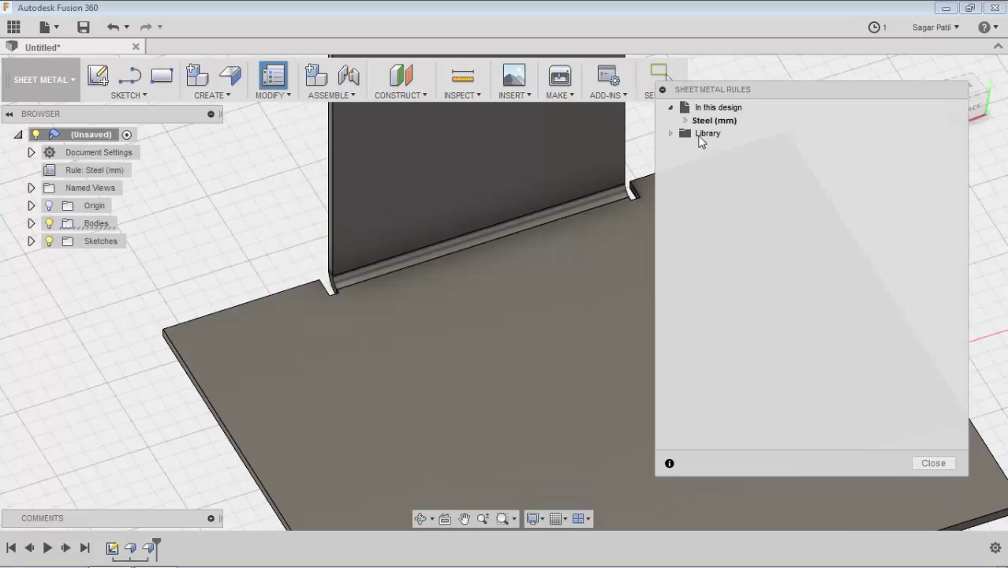
{"action": "mouse_move", "coordinate": [717, 123]}
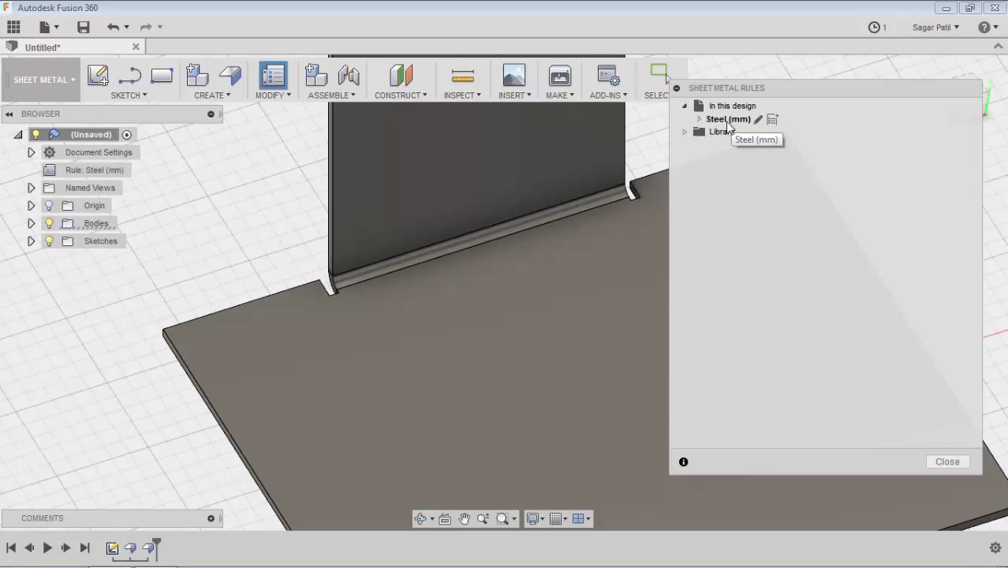
{"action": "left_click", "coordinate": [727, 122]}
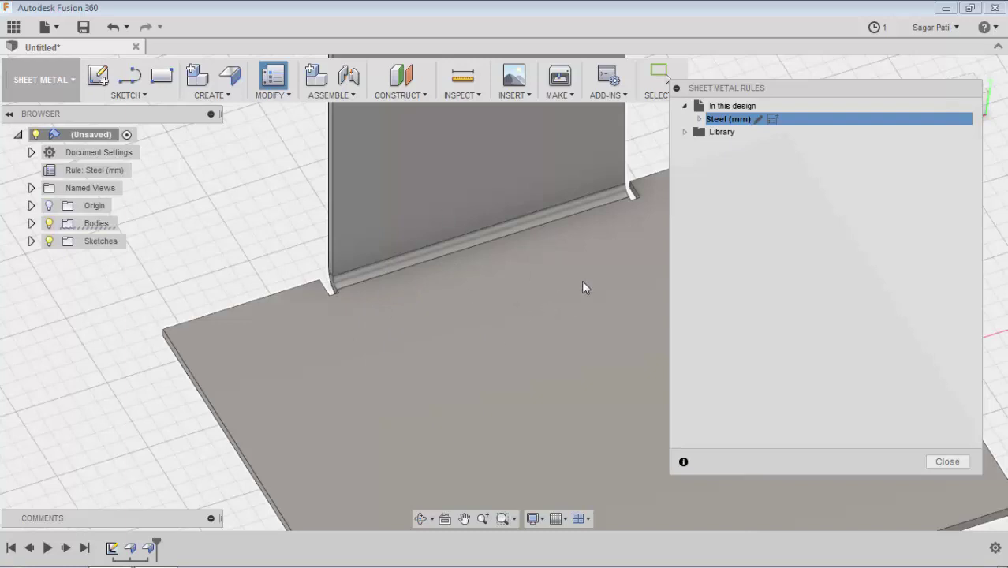
{"action": "left_click", "coordinate": [700, 119]}
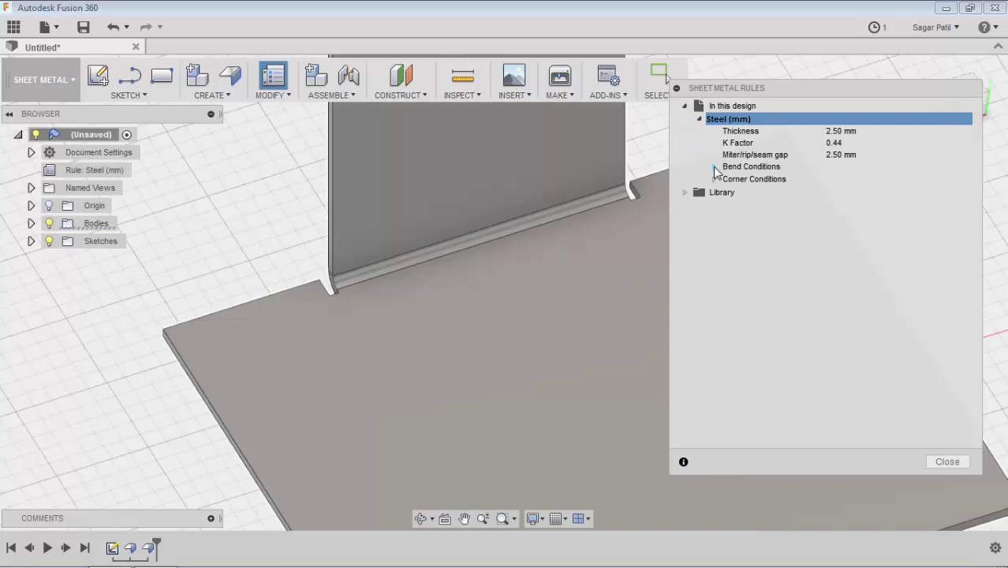
{"action": "left_click", "coordinate": [714, 166]}
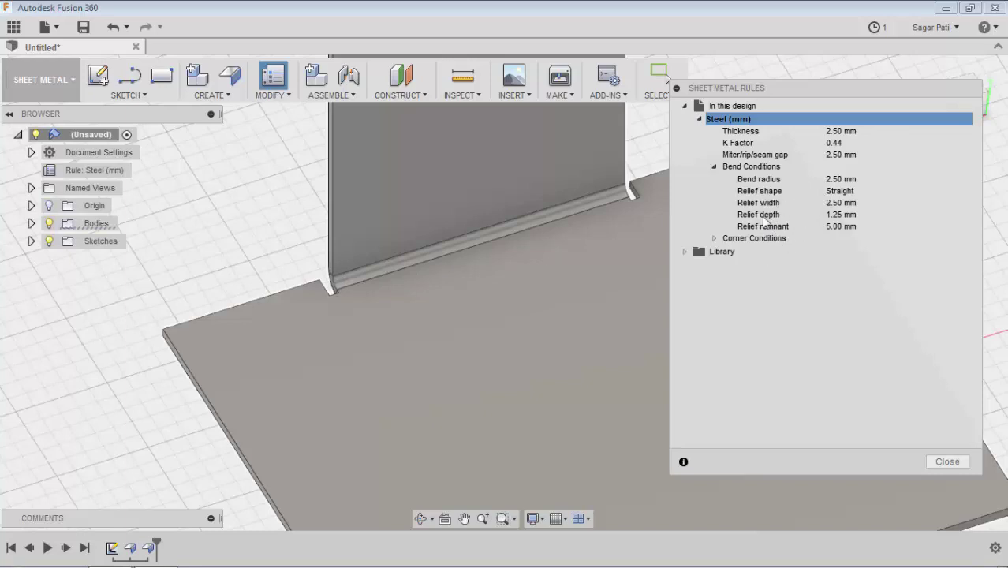
Step: Edit the Steel (mm) rule's bend conditions, keeping the relief shape Straight
{"action": "left_click", "coordinate": [759, 119]}
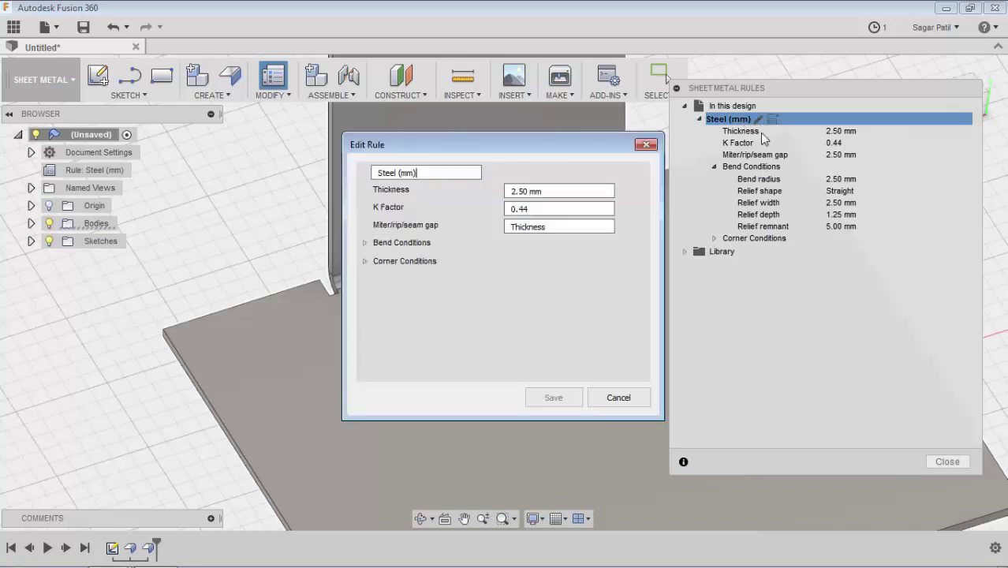
{"action": "left_click_drag", "start_coordinate": [528, 149], "coordinate": [828, 113]}
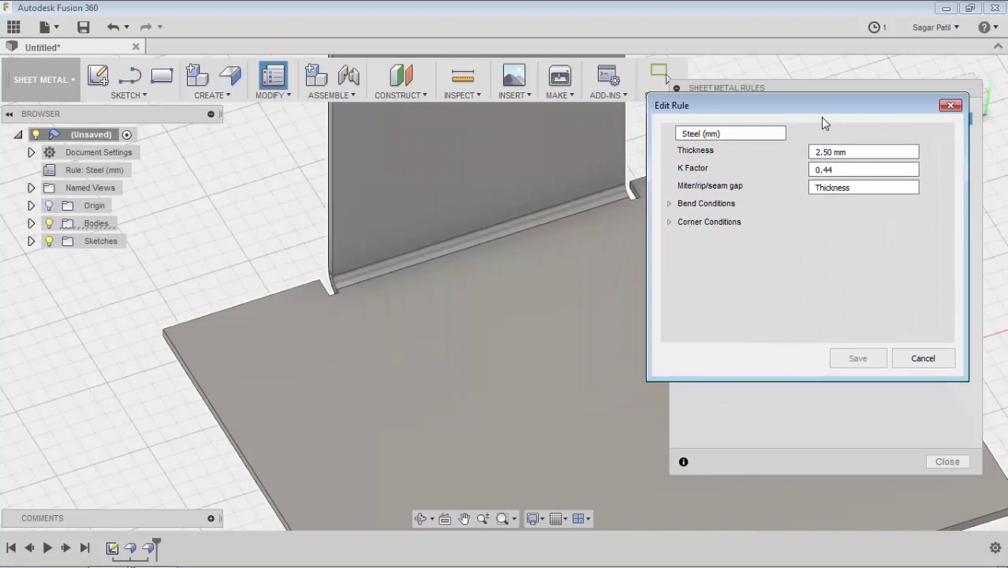
{"action": "left_click", "coordinate": [679, 206]}
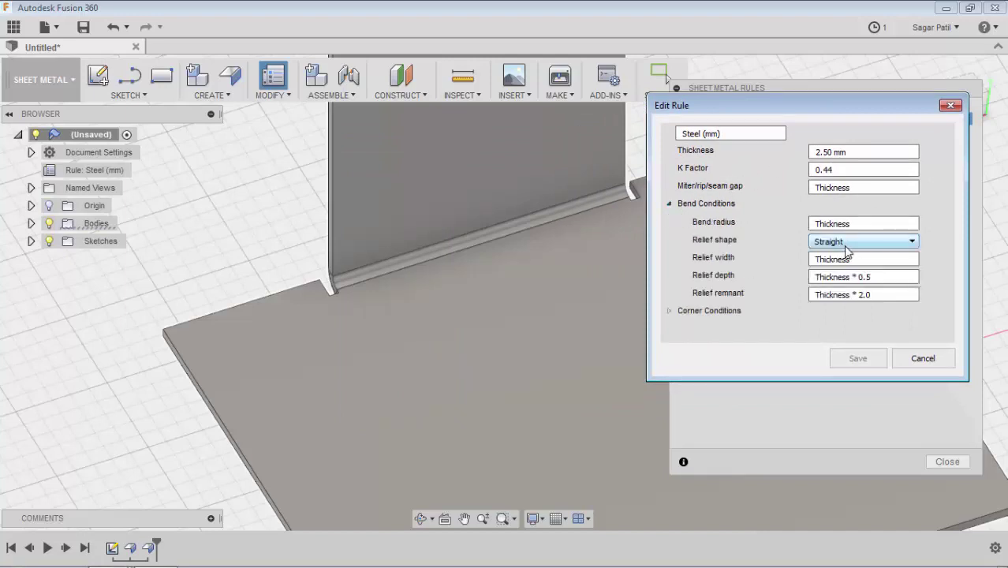
{"action": "left_click", "coordinate": [851, 245]}
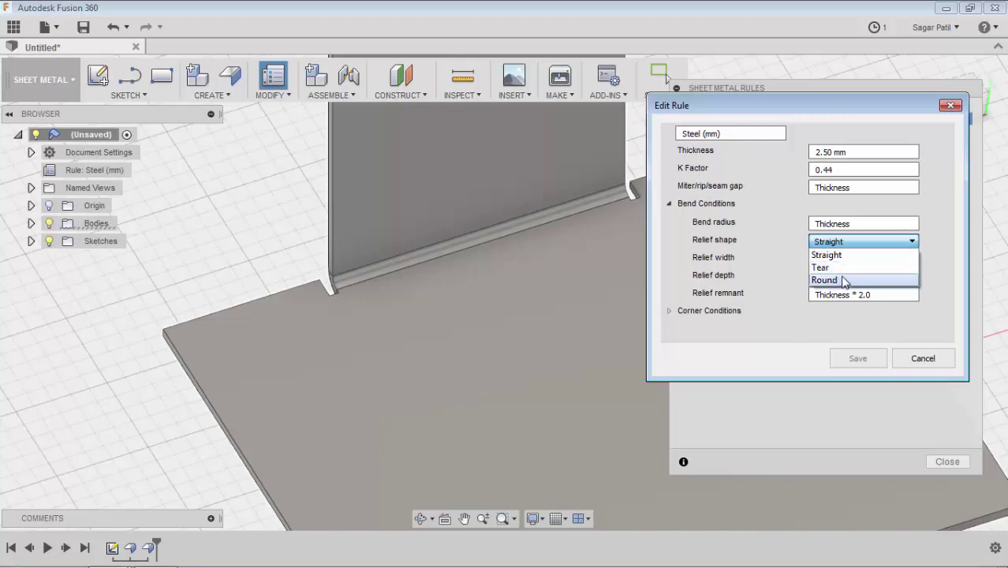
{"action": "left_click", "coordinate": [852, 256]}
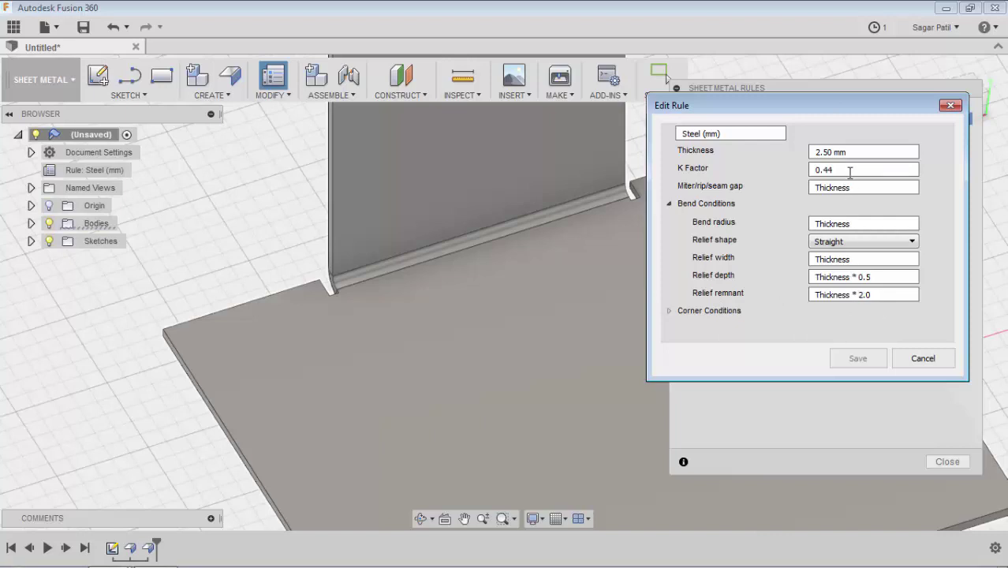
Step: Set relief width 10 mm, depth 5 mm and remnant 15 mm, then save the rule
{"action": "left_click_drag", "start_coordinate": [856, 263], "coordinate": [799, 267]}
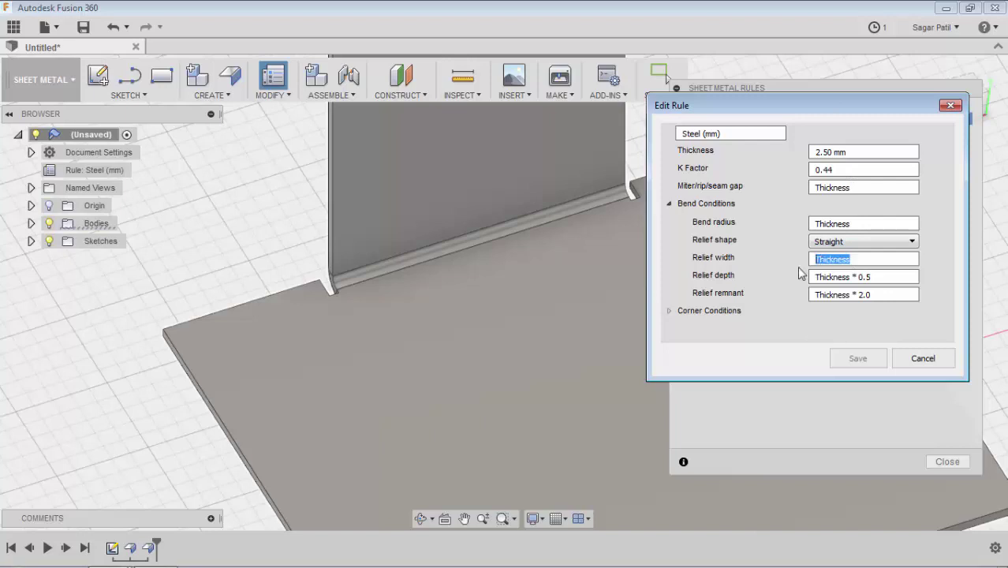
{"action": "type", "text": "10"}
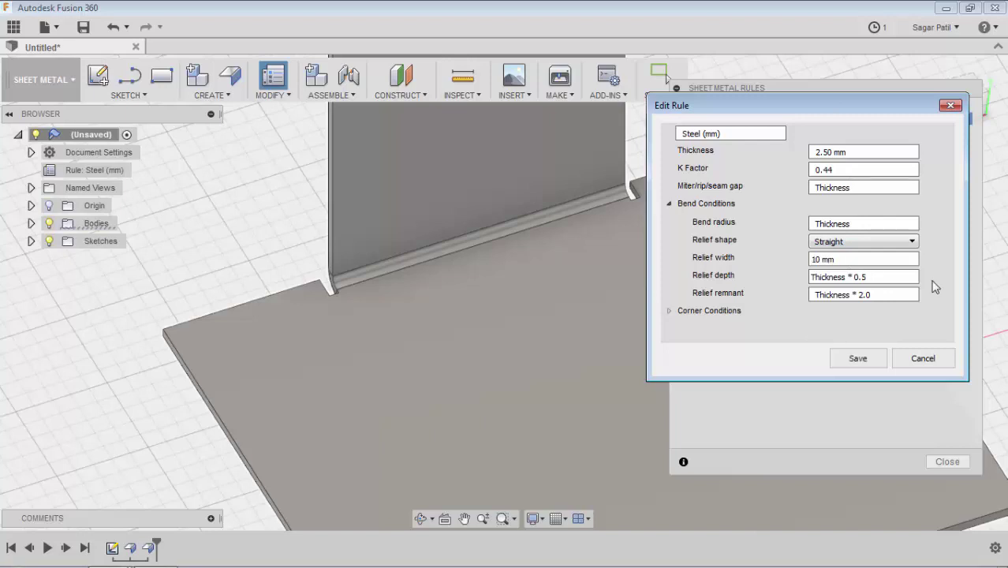
{"action": "left_click_drag", "start_coordinate": [880, 280], "coordinate": [798, 282]}
{"action": "type", "text": "5"}
{"action": "left_click_drag", "start_coordinate": [881, 299], "coordinate": [796, 305]}
{"action": "type", "text": "15"}
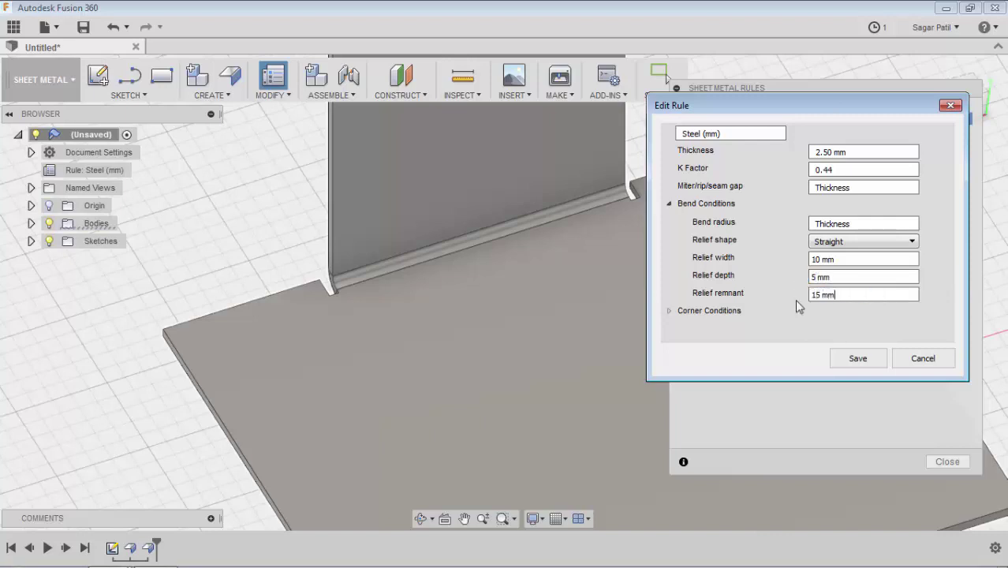
{"action": "left_click", "coordinate": [852, 355]}
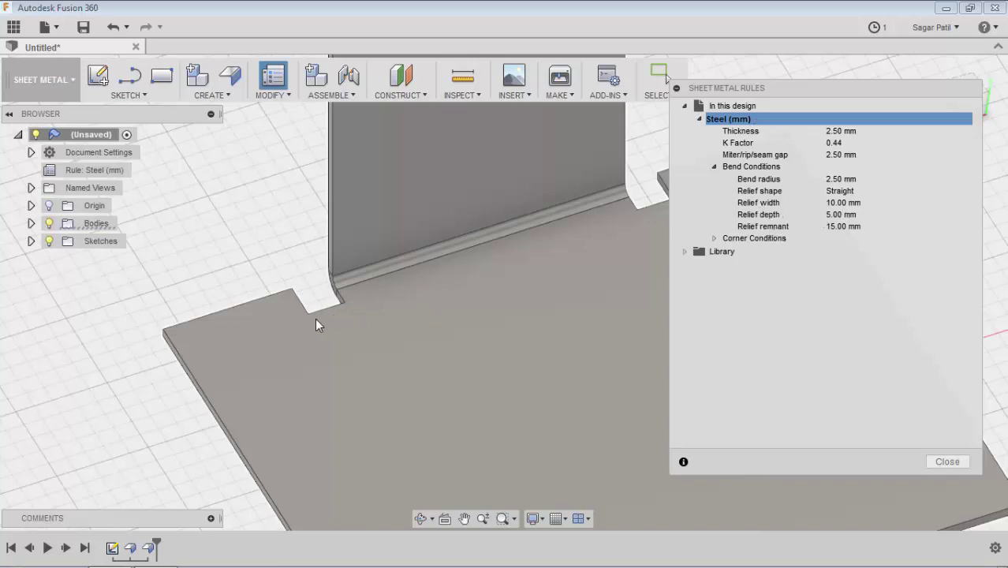
Step: Orbit to inspect the relief gaps, opening and closing the Steel (mm) rule editor unchanged
{"action": "scroll", "coordinate": [308, 320], "scroll_direction": "up", "scroll_amount": 5}
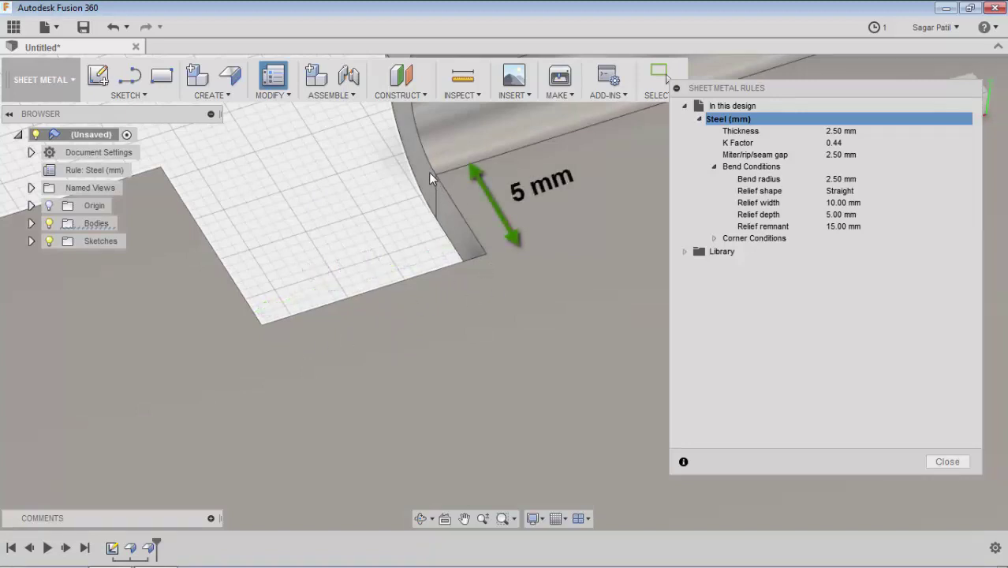
{"action": "middle_click_drag", "start_coordinate": [827, 252], "coordinate": [375, 301], "text": "shift"}
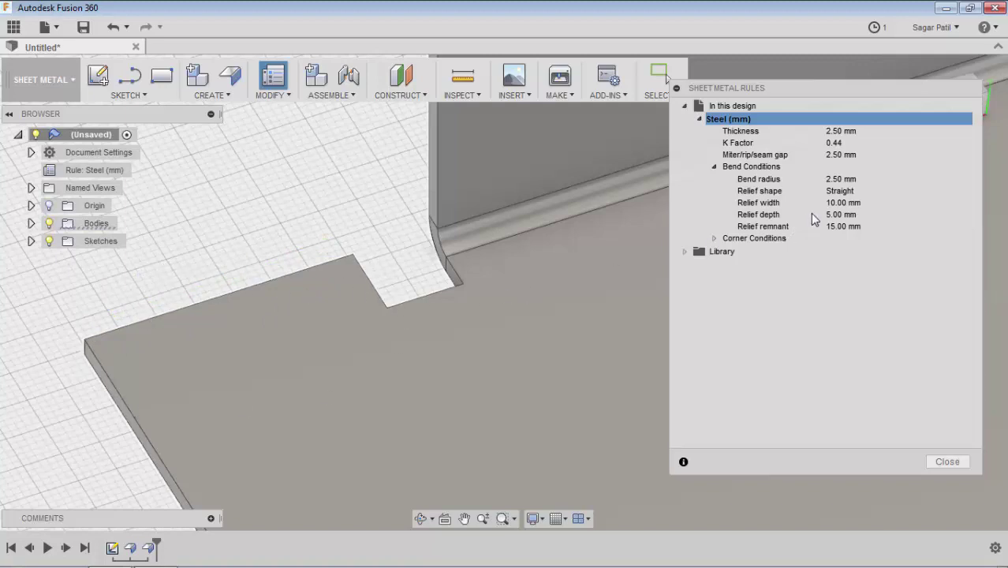
{"action": "left_click", "coordinate": [759, 118]}
{"action": "left_click", "coordinate": [618, 397]}
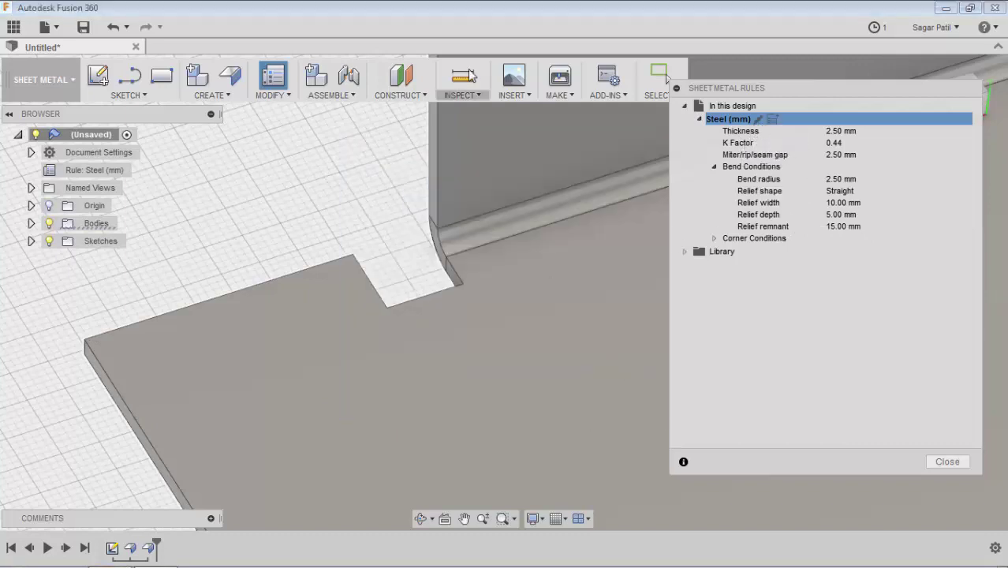
Step: Measure the plate edge beside the relief notch (35.273 mm) and reopen Sheet Metal Rules
{"action": "left_click", "coordinate": [462, 75]}
{"action": "left_click", "coordinate": [316, 267]}
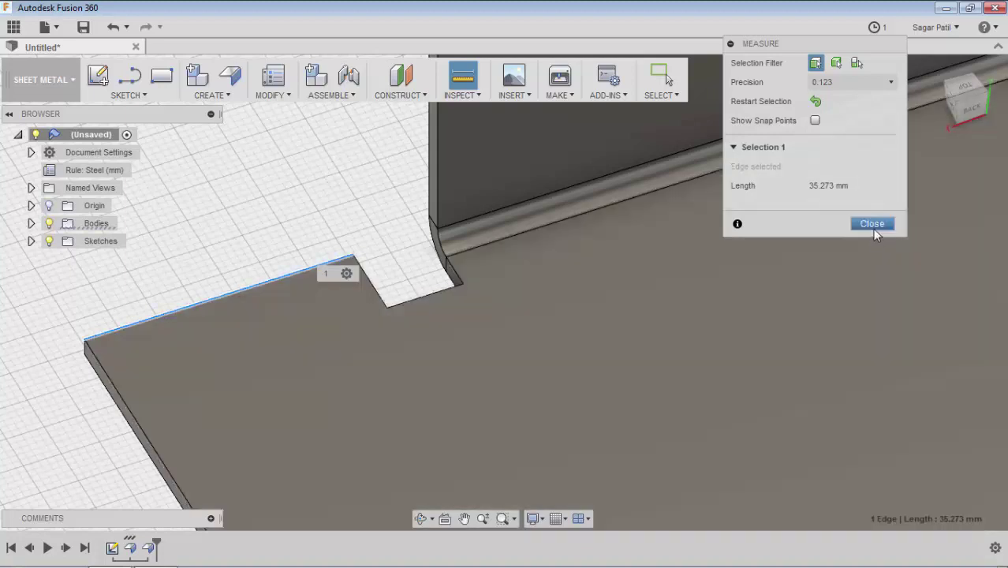
{"action": "left_click", "coordinate": [872, 225]}
{"action": "left_click", "coordinate": [276, 79]}
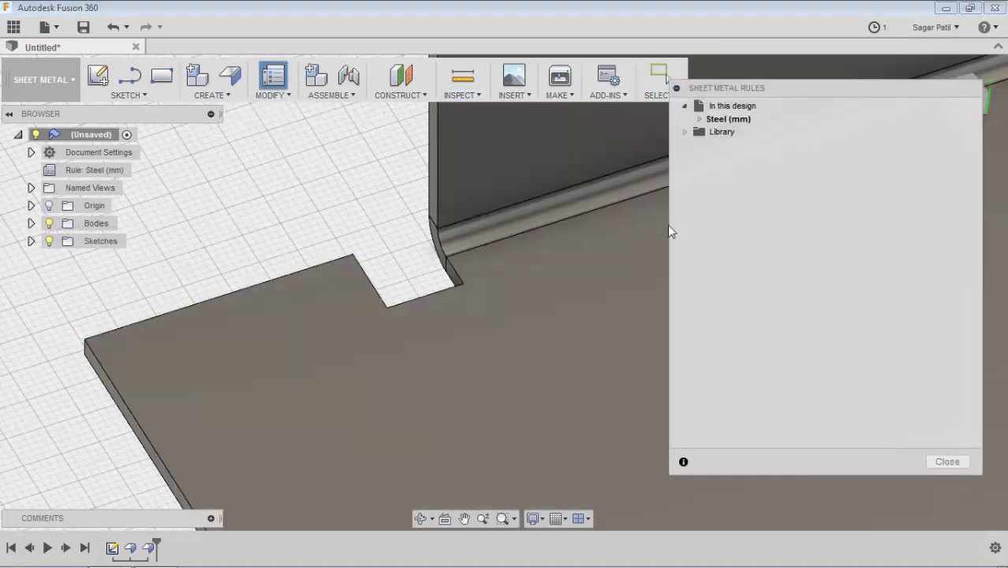
Step: Change the Steel (mm) rule's relief remnant value to 36 and save it
{"action": "left_click", "coordinate": [757, 120]}
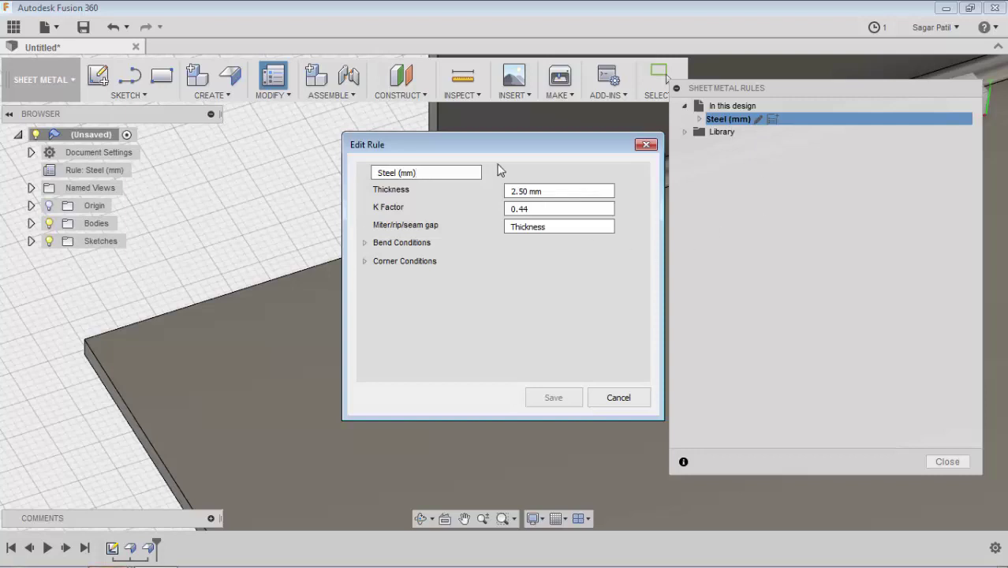
{"action": "left_click_drag", "start_coordinate": [488, 149], "coordinate": [823, 103]}
{"action": "left_click", "coordinate": [702, 195]}
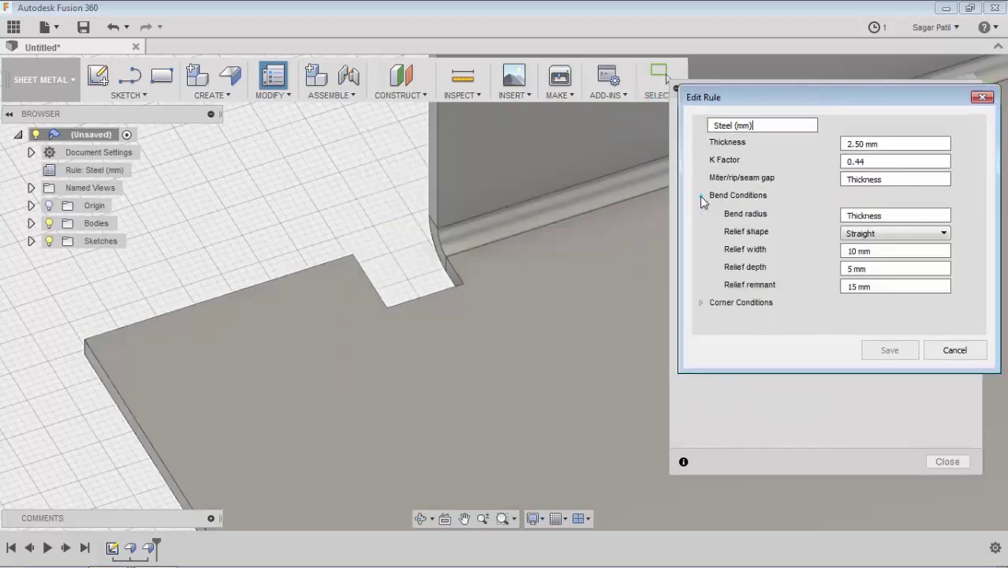
{"action": "left_click_drag", "start_coordinate": [885, 285], "coordinate": [829, 285]}
{"action": "type", "text": "36"}
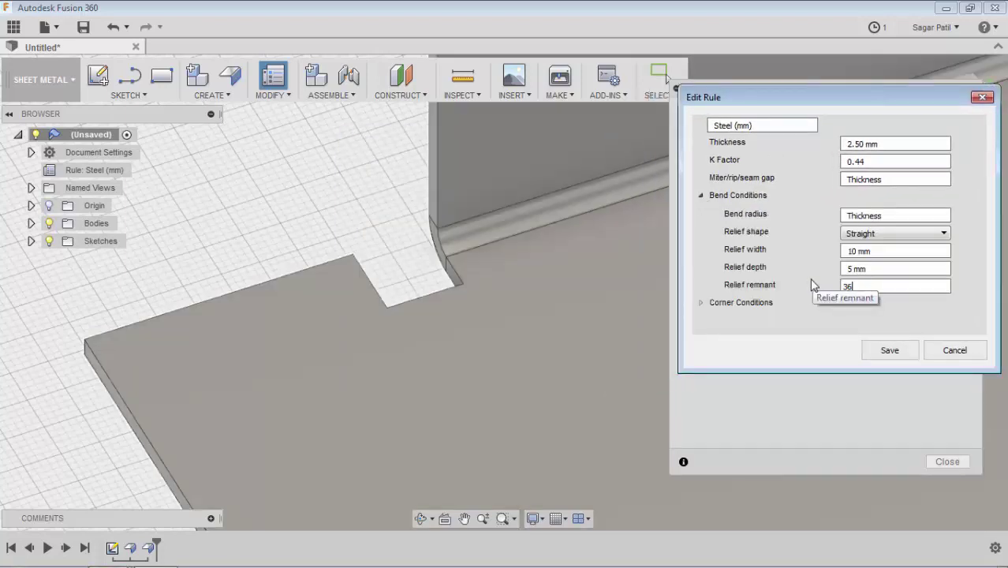
{"action": "left_click", "coordinate": [897, 357]}
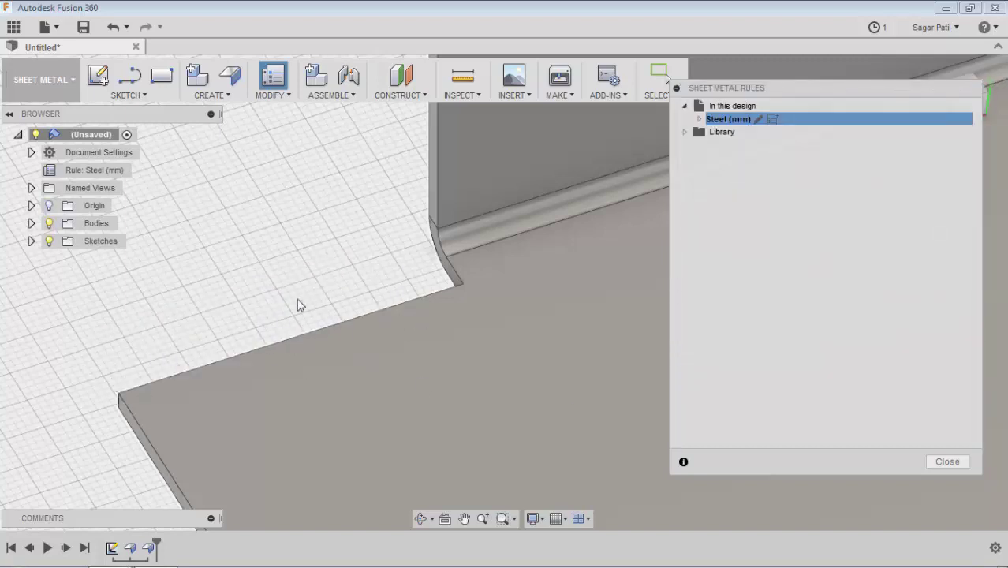
Step: Re-edit the Steel (mm) rule's relief remnant to 15 mm and save
{"action": "scroll", "coordinate": [204, 352], "scroll_direction": "up", "scroll_amount": 3}
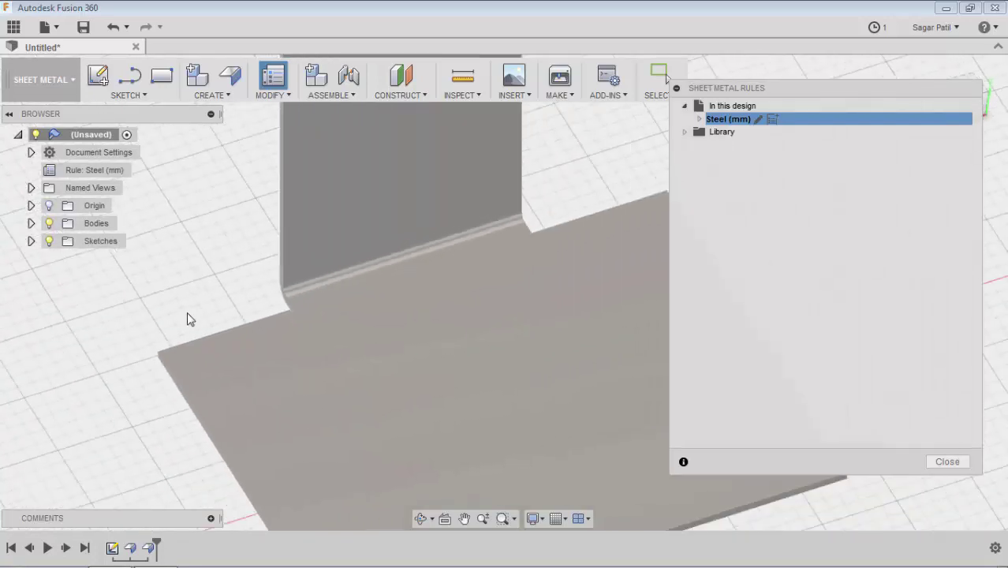
{"action": "middle_click_drag", "start_coordinate": [331, 339], "coordinate": [224, 352], "text": "shift"}
{"action": "scroll", "coordinate": [282, 319], "scroll_direction": "up", "scroll_amount": 2}
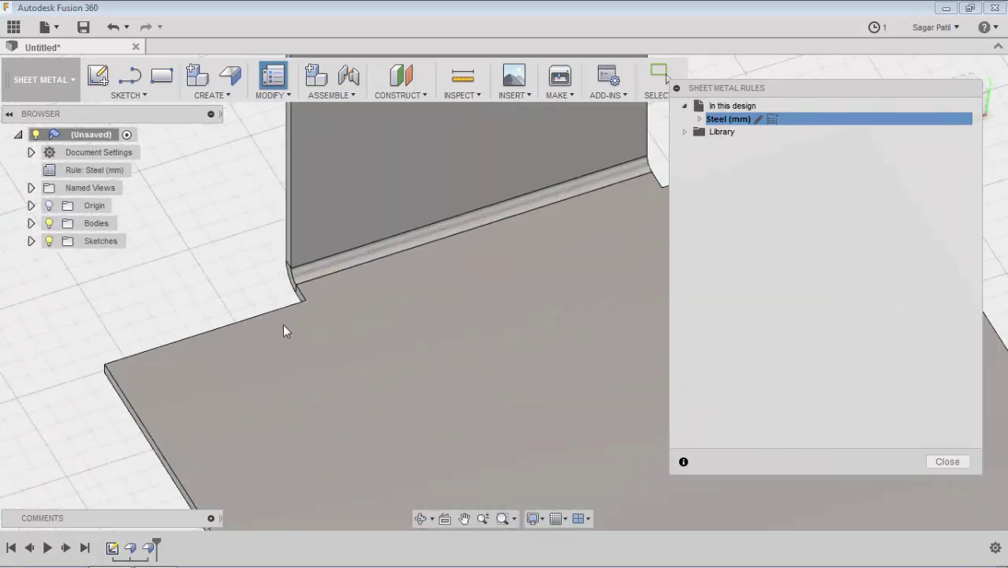
{"action": "scroll", "coordinate": [279, 317], "scroll_direction": "up", "scroll_amount": 2}
{"action": "left_click", "coordinate": [758, 119]}
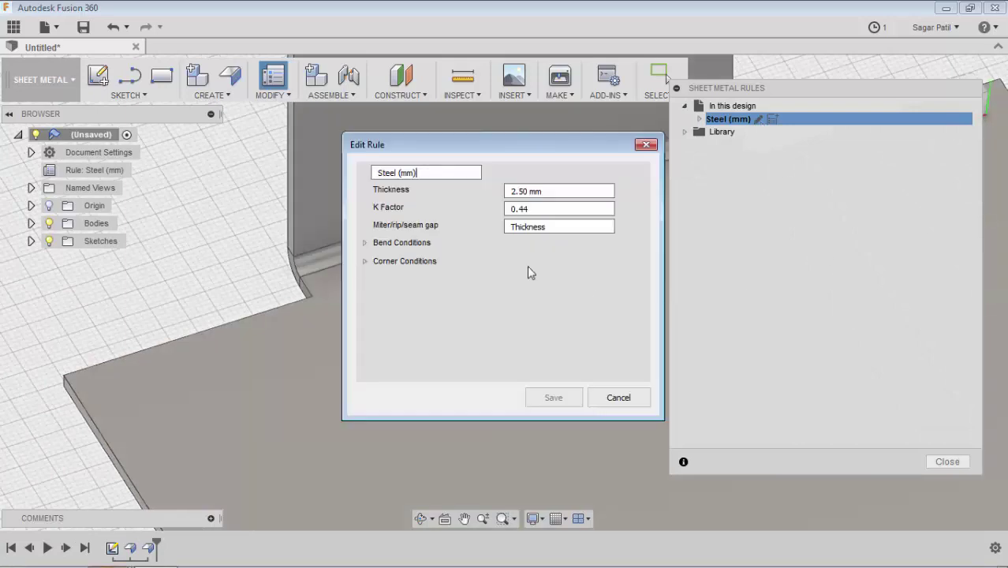
{"action": "left_click", "coordinate": [362, 244]}
{"action": "double_click", "coordinate": [541, 335]}
{"action": "type", "text": "15"}
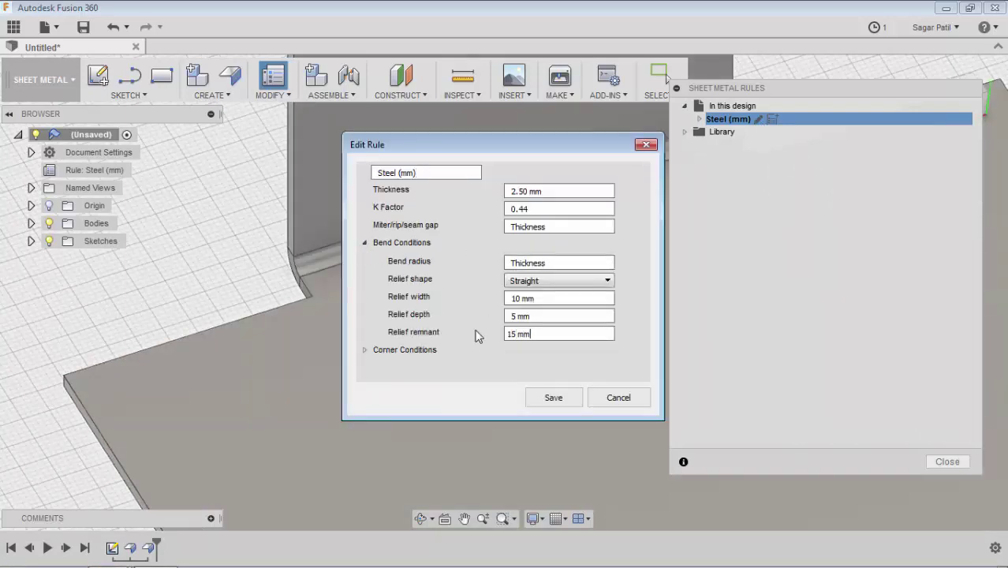
{"action": "left_click", "coordinate": [554, 398]}
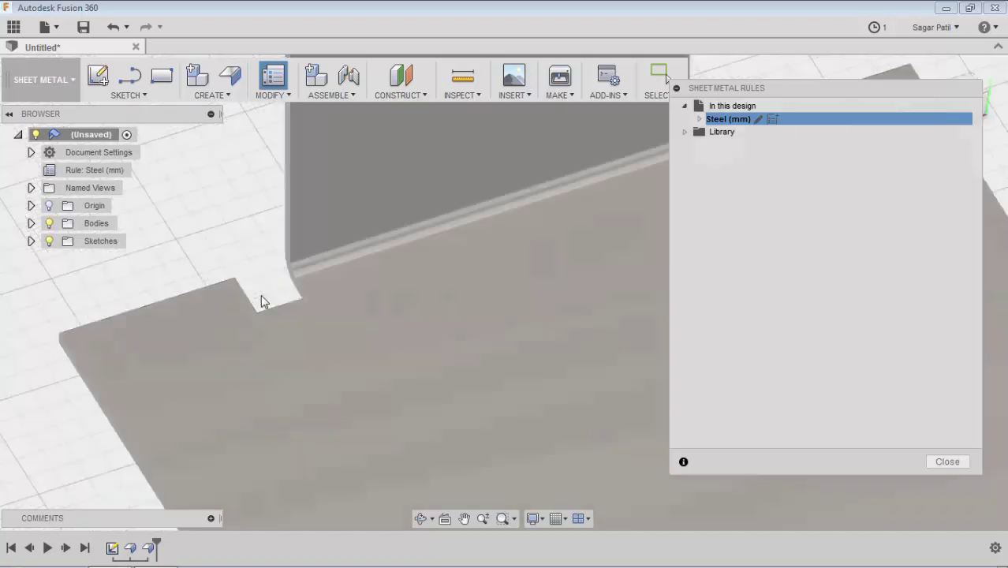
Step: Close the Sheet Metal Rules dialog
{"action": "scroll", "coordinate": [276, 291], "scroll_direction": "down", "scroll_amount": 3}
{"action": "scroll", "coordinate": [277, 291], "scroll_direction": "up", "scroll_amount": 3}
{"action": "scroll", "coordinate": [280, 290], "scroll_direction": "down", "scroll_amount": 5}
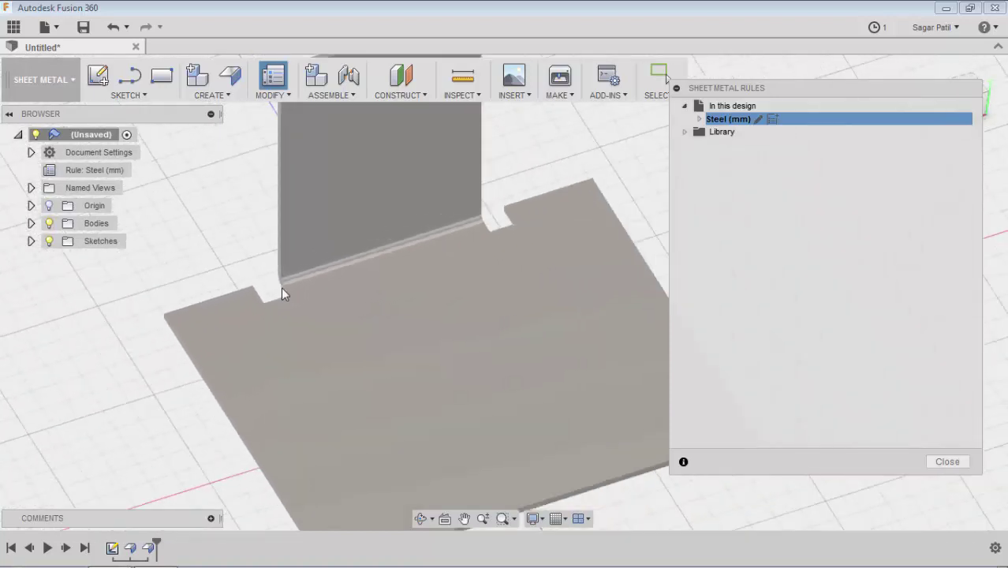
{"action": "left_click", "coordinate": [947, 461]}
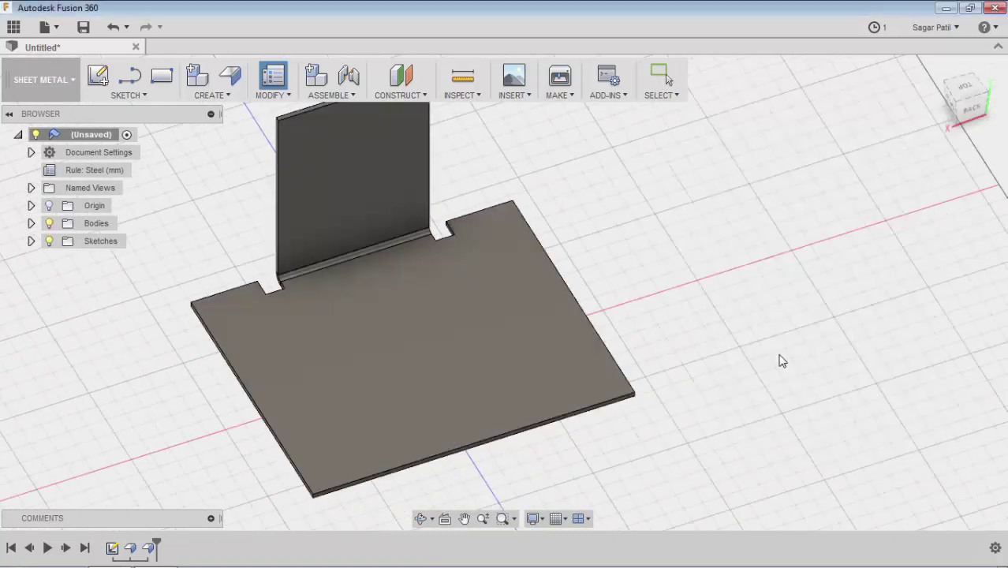
Step: Start a flange on the plate's front edge, 120 mm high, Symmetric over 30 mm
{"action": "left_click", "coordinate": [229, 76]}
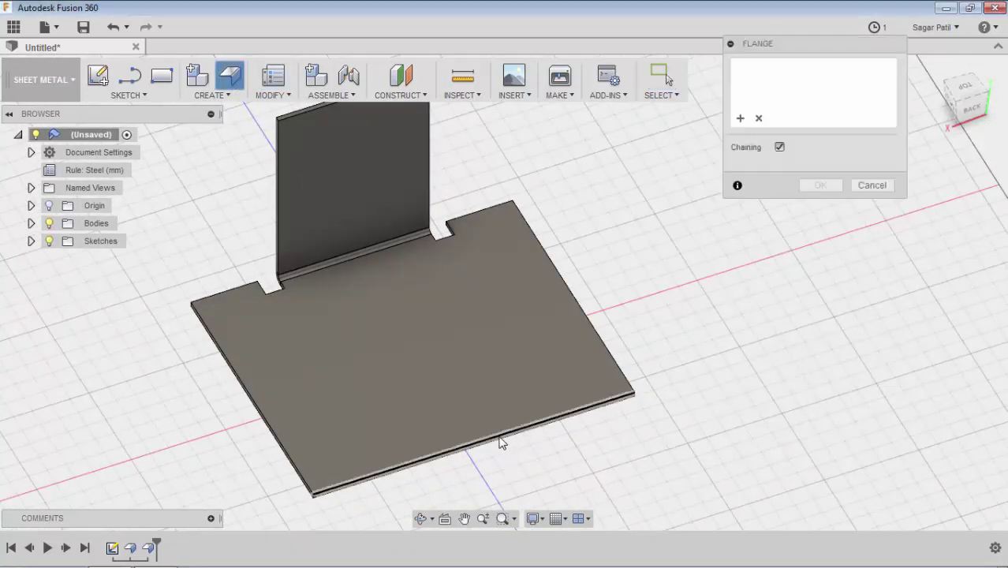
{"action": "left_click", "coordinate": [497, 439]}
{"action": "type", "text": "120"}
{"action": "key", "text": "Return"}
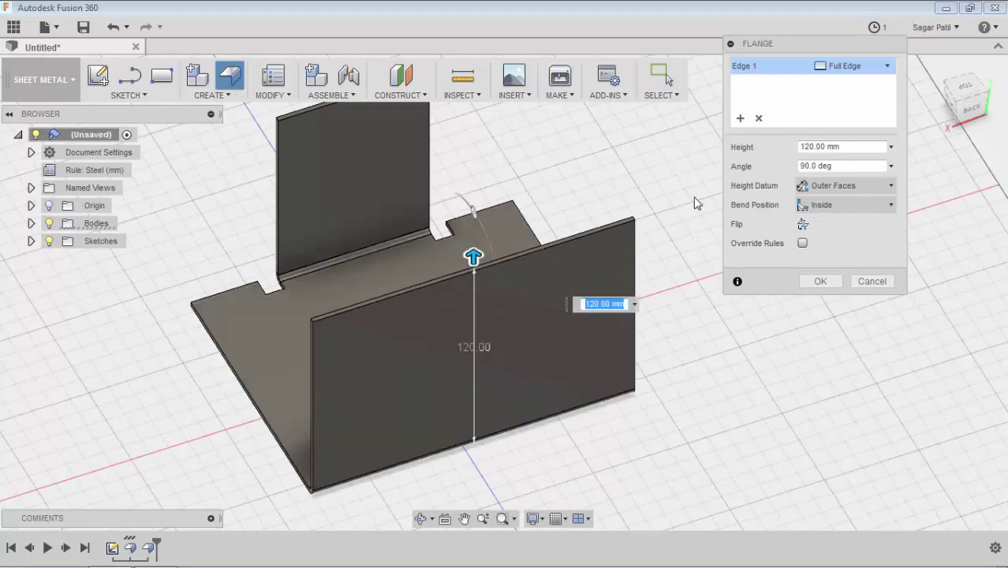
{"action": "left_click", "coordinate": [852, 66]}
{"action": "left_click", "coordinate": [844, 66]}
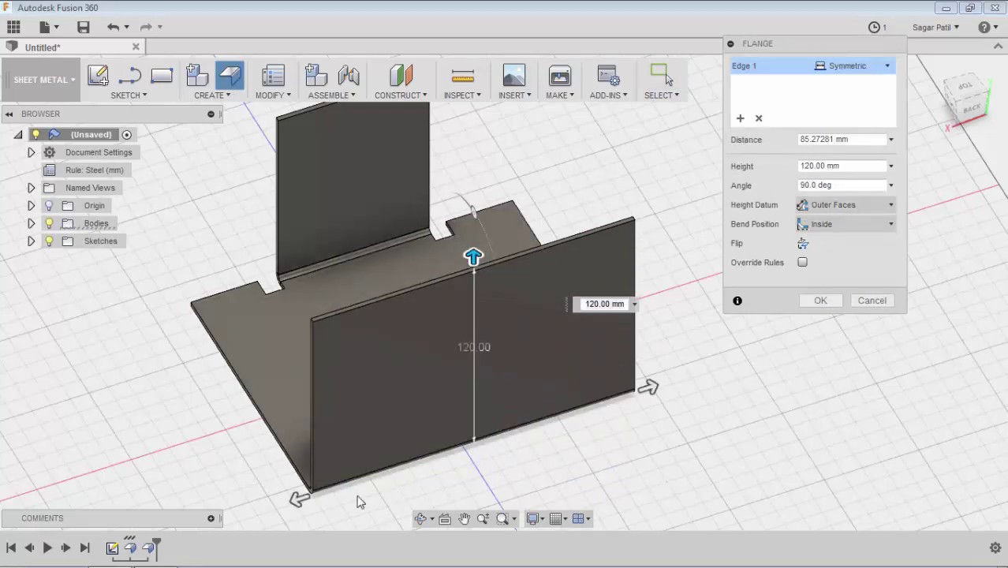
{"action": "left_click_drag", "start_coordinate": [294, 495], "coordinate": [393, 494]}
{"action": "scroll", "coordinate": [398, 485], "scroll_direction": "up", "scroll_amount": 3}
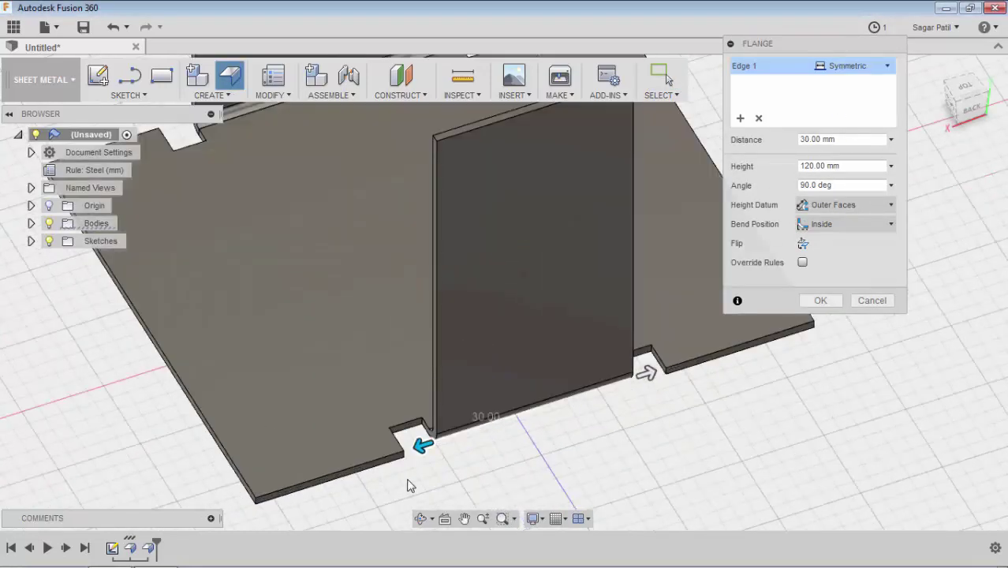
{"action": "scroll", "coordinate": [450, 410], "scroll_direction": "down", "scroll_amount": 2}
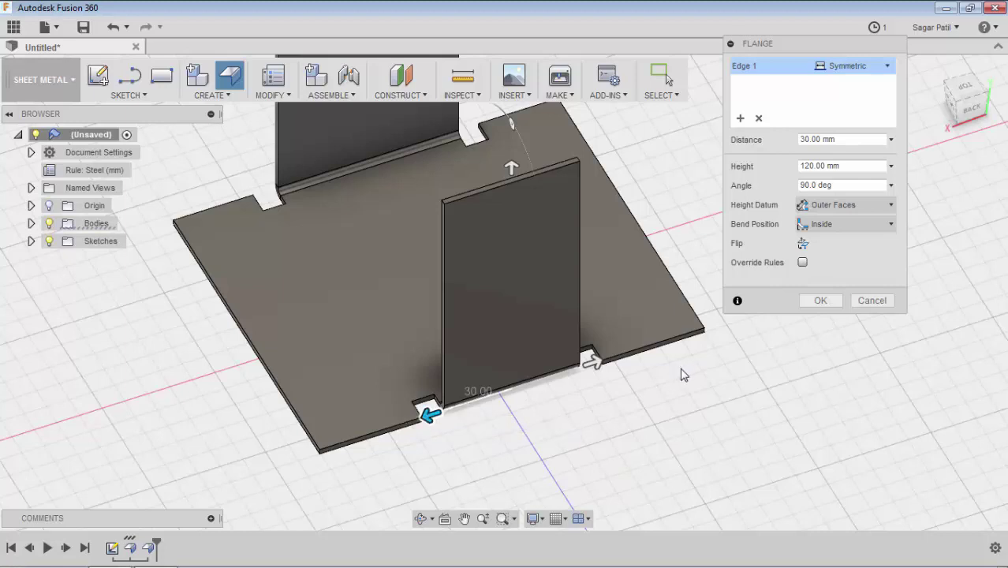
Step: Override the flange's bend relief shape to Round and finish the 120 mm flange
{"action": "left_click", "coordinate": [803, 263]}
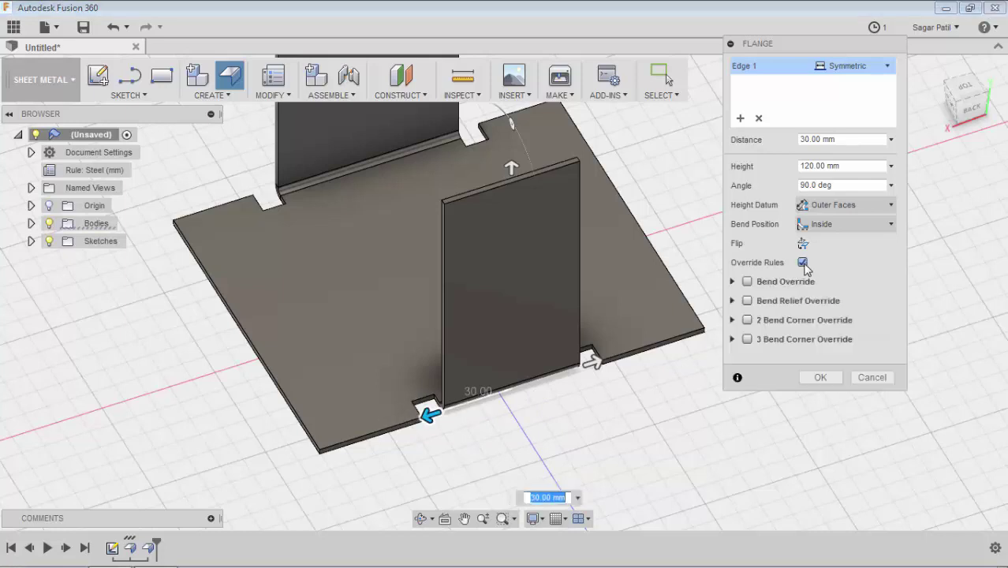
{"action": "left_click", "coordinate": [748, 303]}
{"action": "left_click", "coordinate": [747, 302]}
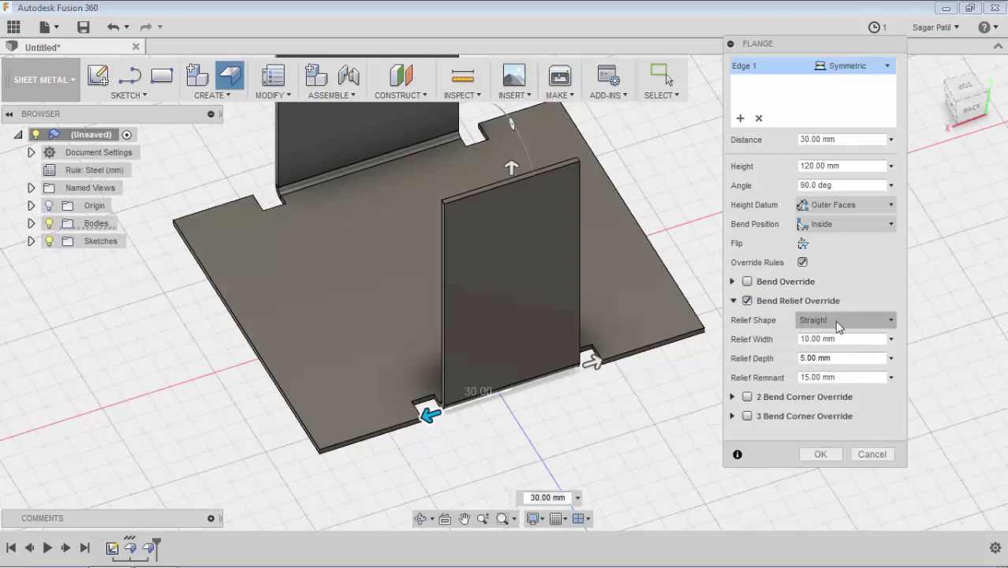
{"action": "left_click", "coordinate": [838, 321]}
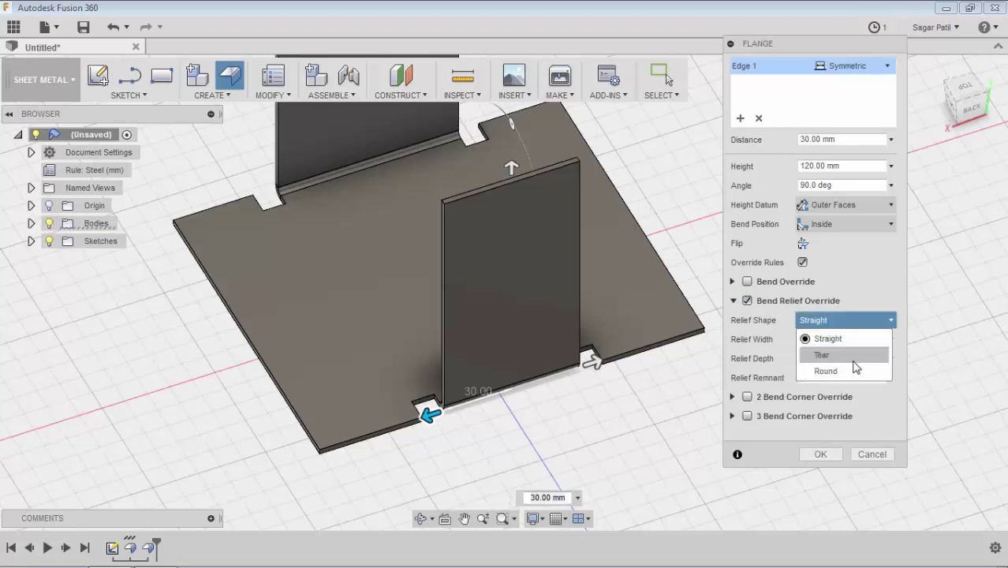
{"action": "left_click", "coordinate": [836, 372]}
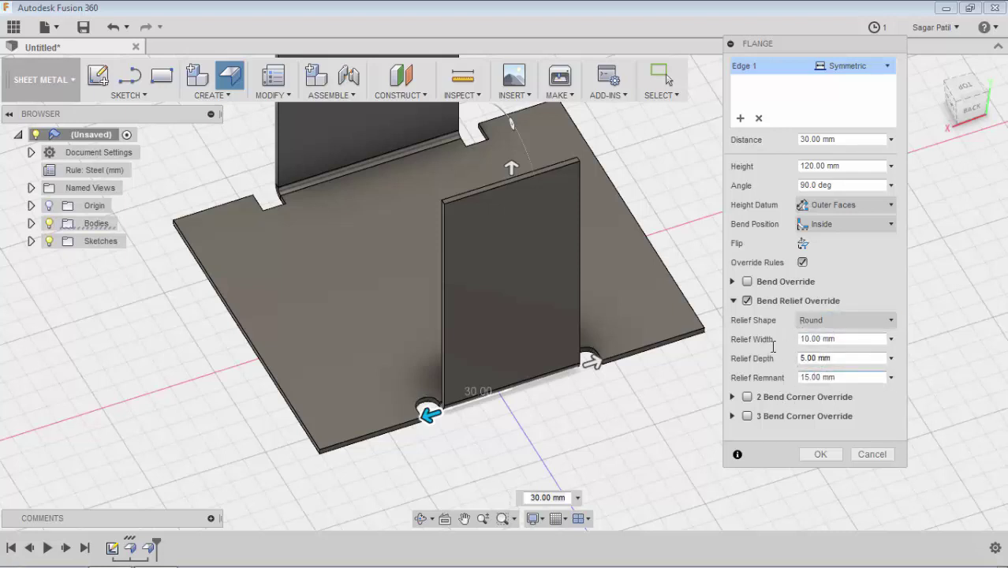
{"action": "left_click", "coordinate": [819, 454]}
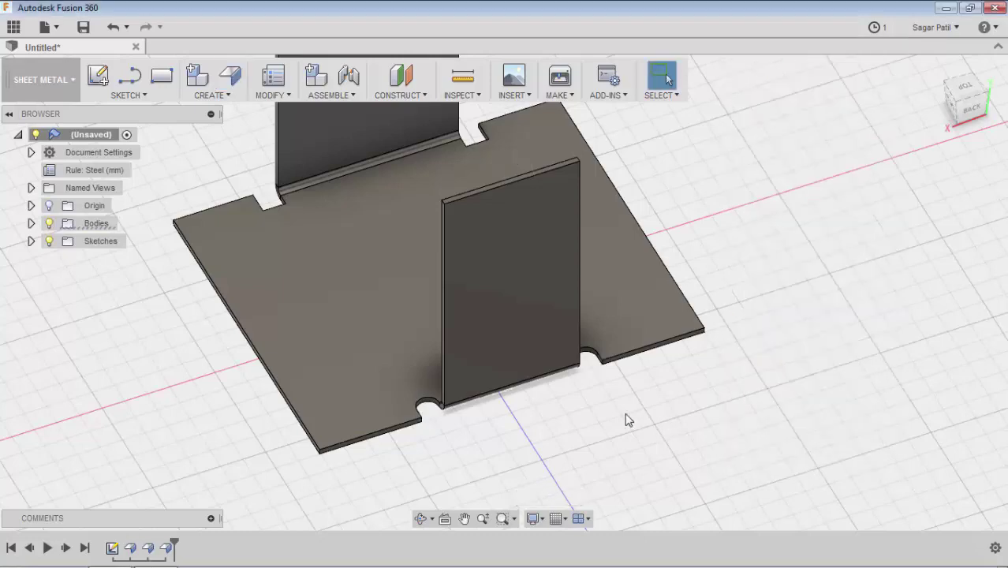
Step: Zoom in to check the round reliefs, zoom back out, and start a new flange
{"action": "scroll", "coordinate": [410, 422], "scroll_direction": "up", "scroll_amount": 5}
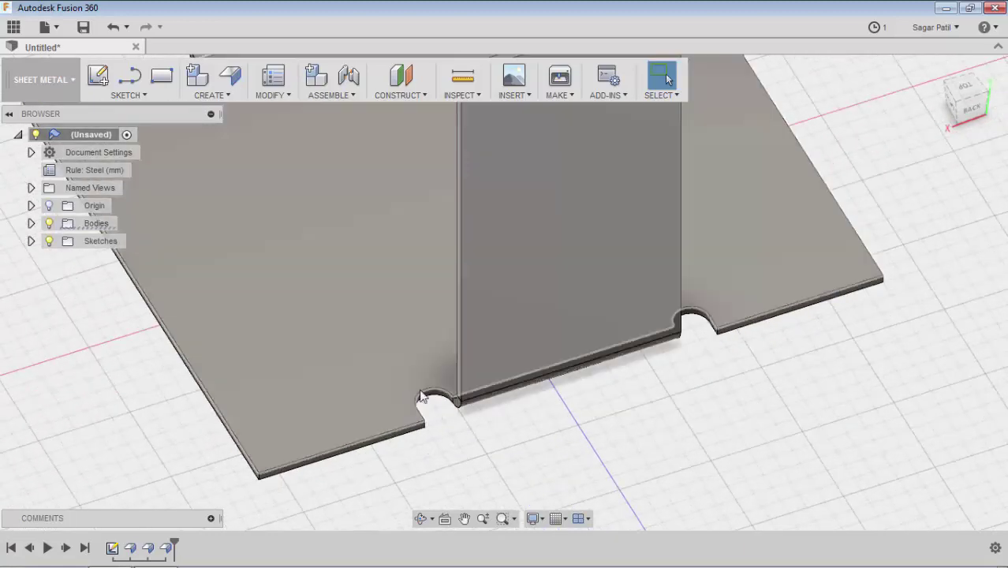
{"action": "scroll", "coordinate": [531, 387], "scroll_direction": "down", "scroll_amount": 3}
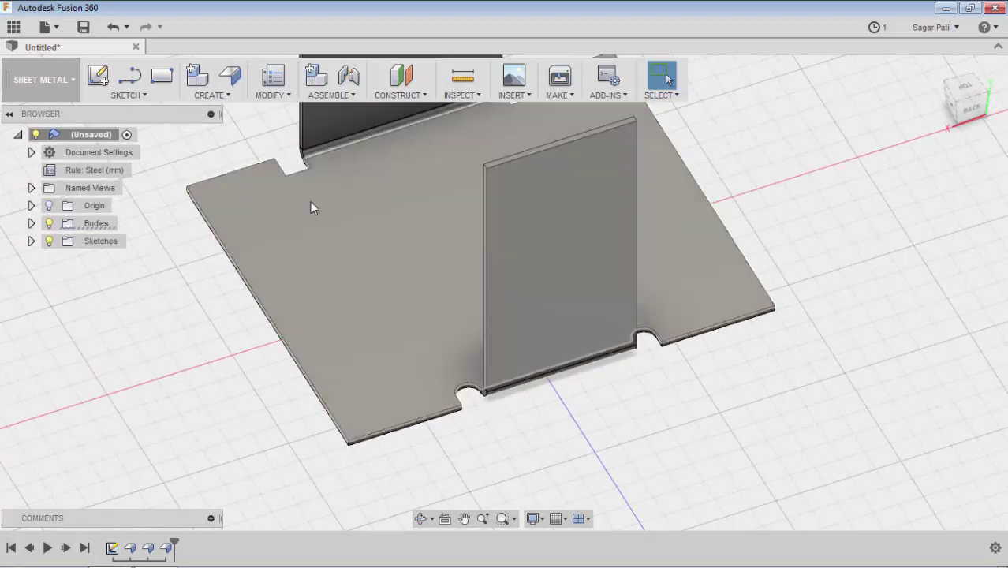
{"action": "left_click", "coordinate": [230, 75]}
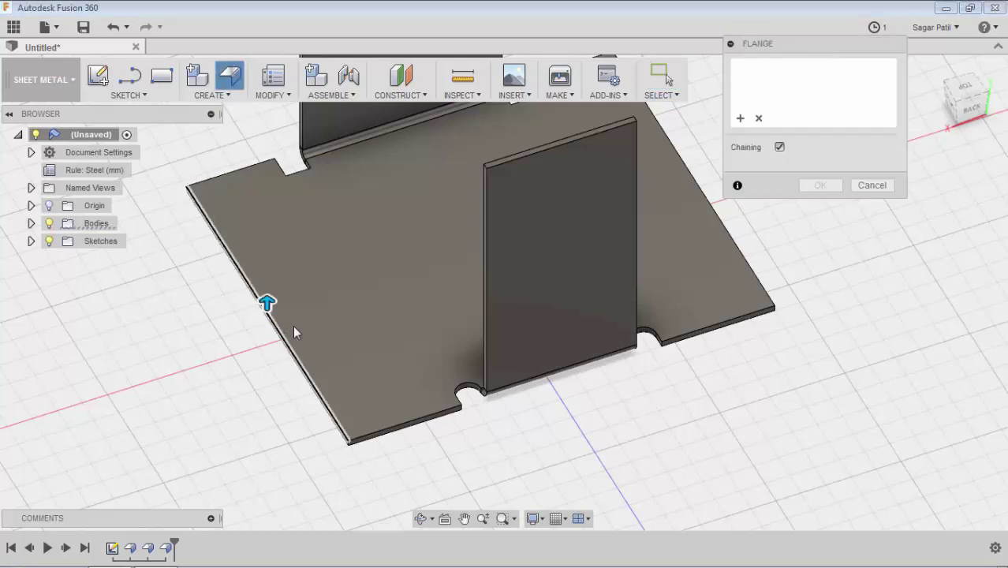
Step: Set up a flange on the left edge, 70 mm high, Symmetric over 30 mm
{"action": "left_click", "coordinate": [266, 296]}
{"action": "left_click_drag", "start_coordinate": [266, 293], "coordinate": [266, 167]}
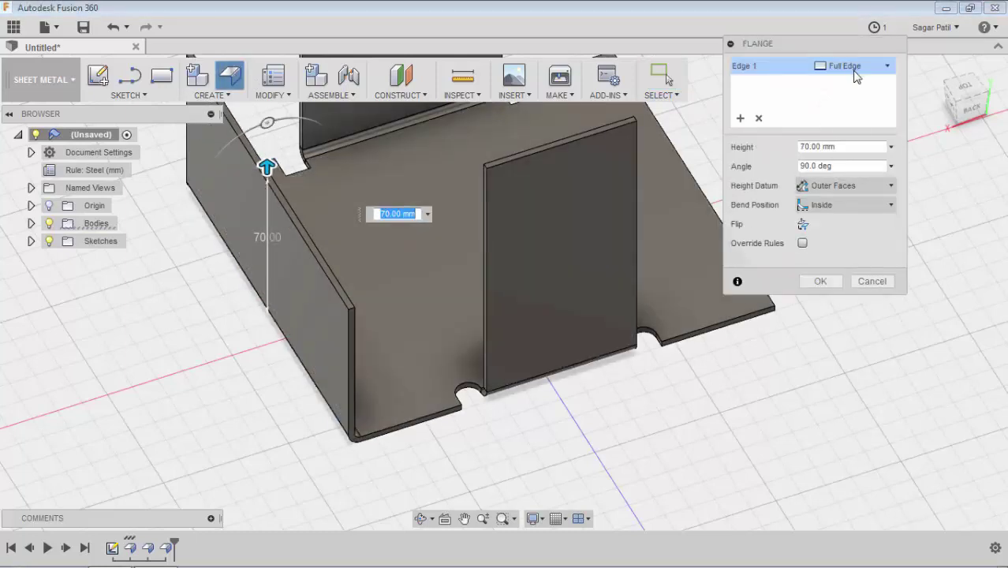
{"action": "left_click", "coordinate": [856, 66]}
{"action": "left_click", "coordinate": [857, 104]}
{"action": "left_click_drag", "start_coordinate": [355, 450], "coordinate": [311, 376]}
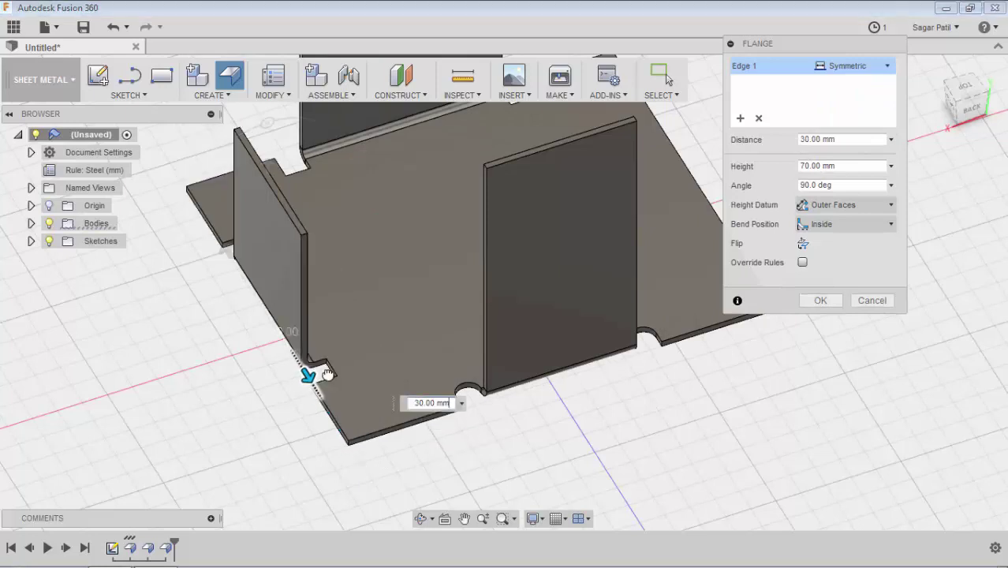
{"action": "scroll", "coordinate": [316, 373], "scroll_direction": "up", "scroll_amount": 3}
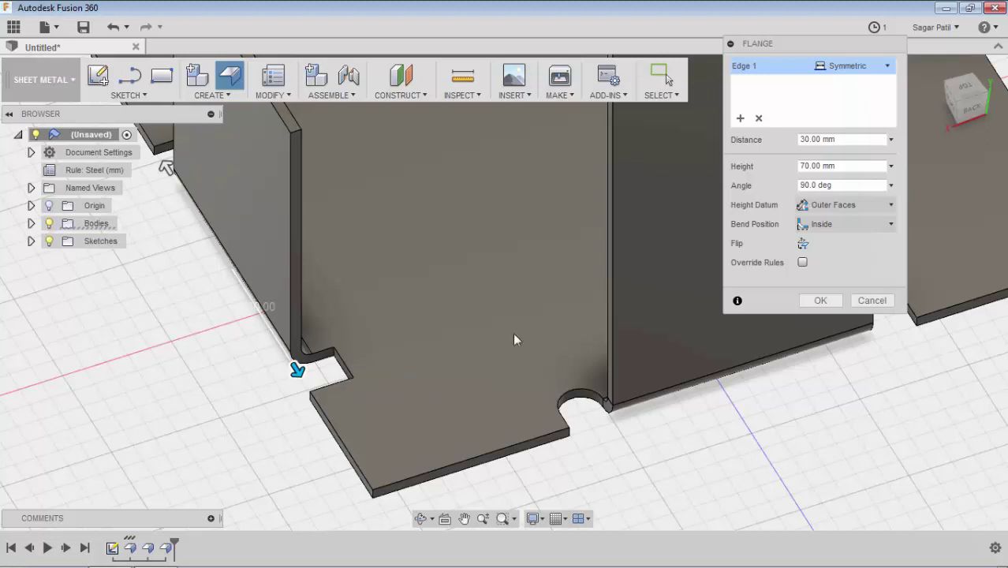
Step: Override the flange's bend relief shape to Tear and finish the flange
{"action": "left_click", "coordinate": [803, 262]}
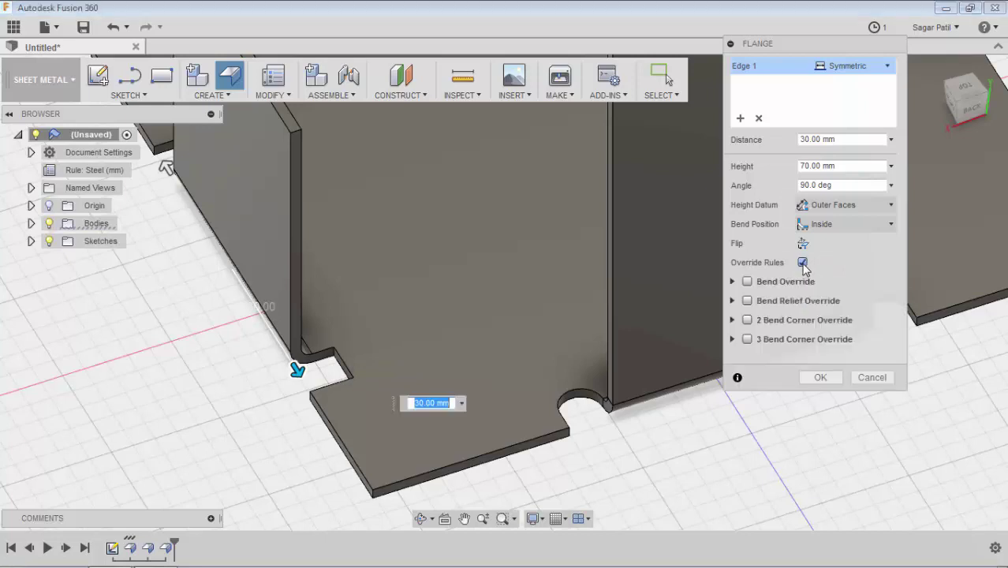
{"action": "left_click", "coordinate": [748, 301]}
{"action": "left_click", "coordinate": [824, 319]}
{"action": "left_click", "coordinate": [838, 356]}
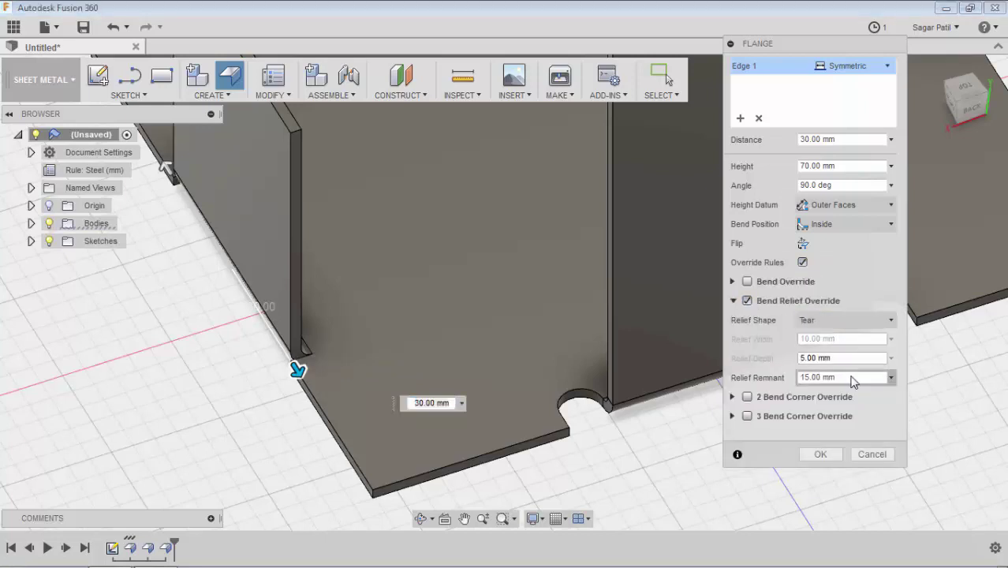
{"action": "left_click", "coordinate": [822, 455]}
{"action": "scroll", "coordinate": [293, 360], "scroll_direction": "up", "scroll_amount": 5}
{"action": "scroll", "coordinate": [359, 341], "scroll_direction": "down", "scroll_amount": 3}
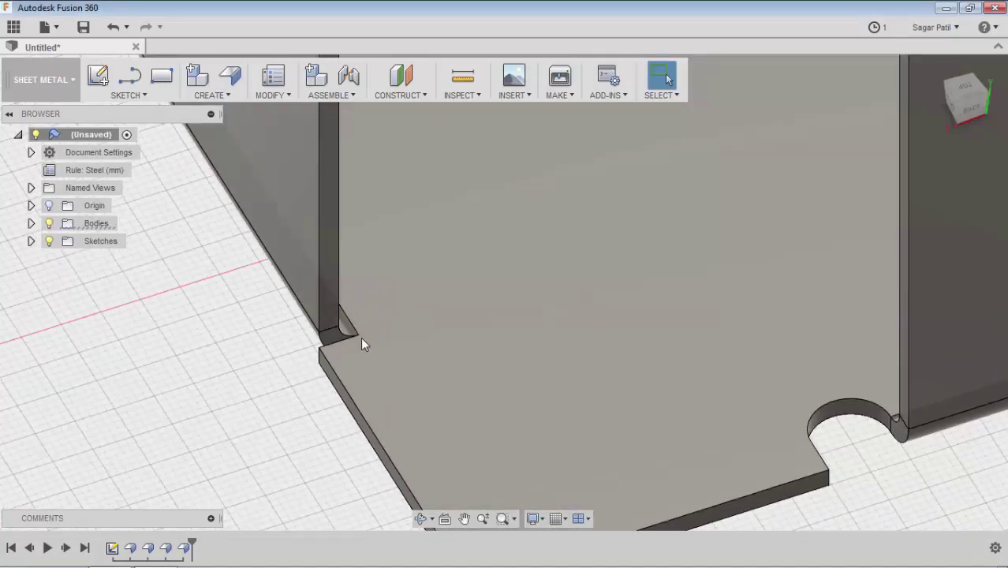
{"action": "scroll", "coordinate": [358, 343], "scroll_direction": "up", "scroll_amount": 4}
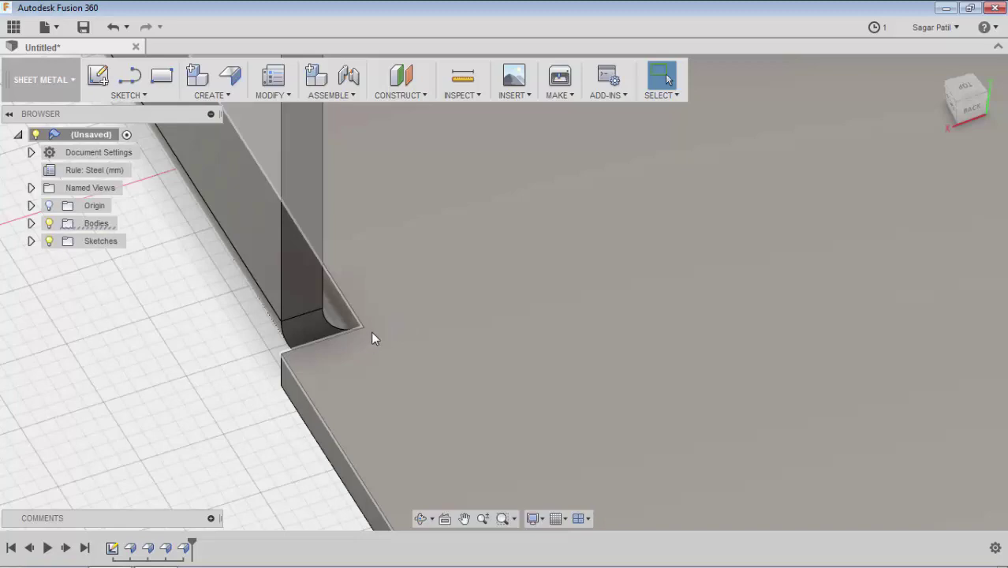
{"action": "scroll", "coordinate": [370, 332], "scroll_direction": "down", "scroll_amount": 8}
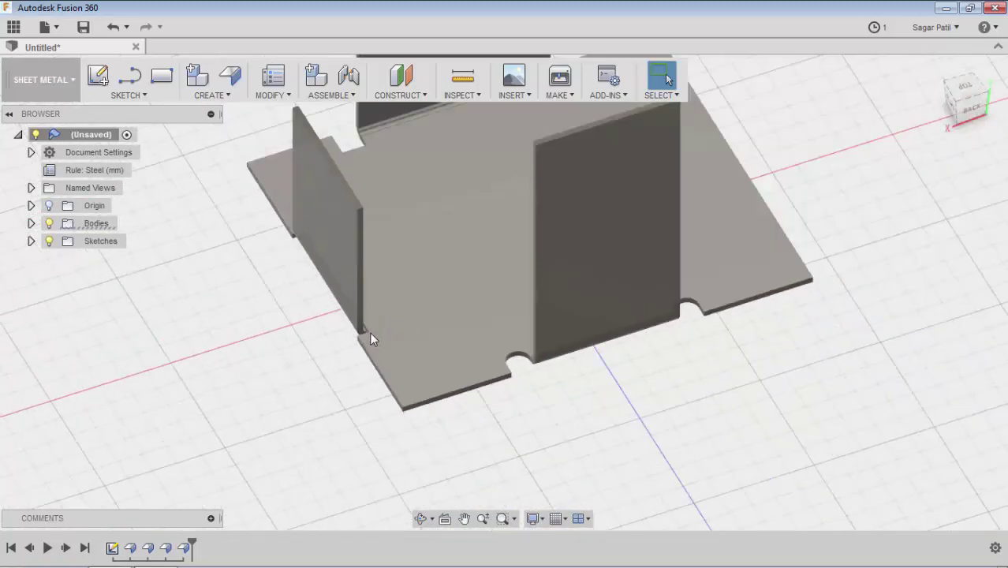
{"action": "middle_click_drag", "start_coordinate": [668, 441], "coordinate": [666, 414], "text": "shift"}
{"action": "middle_click_drag", "start_coordinate": [667, 336], "coordinate": [583, 378], "text": "shift"}
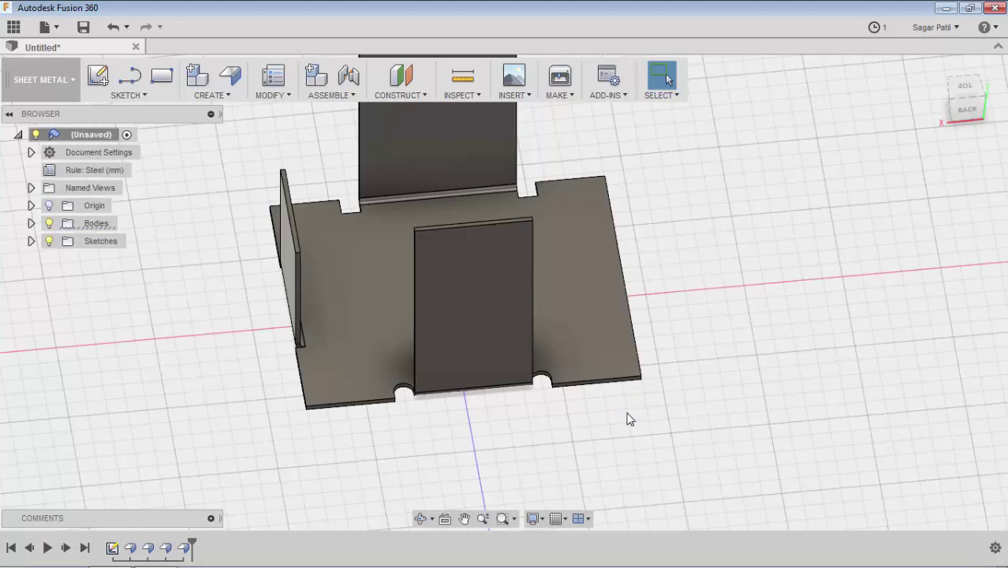
{"action": "middle_click_drag", "start_coordinate": [490, 441], "coordinate": [534, 434], "text": "shift"}
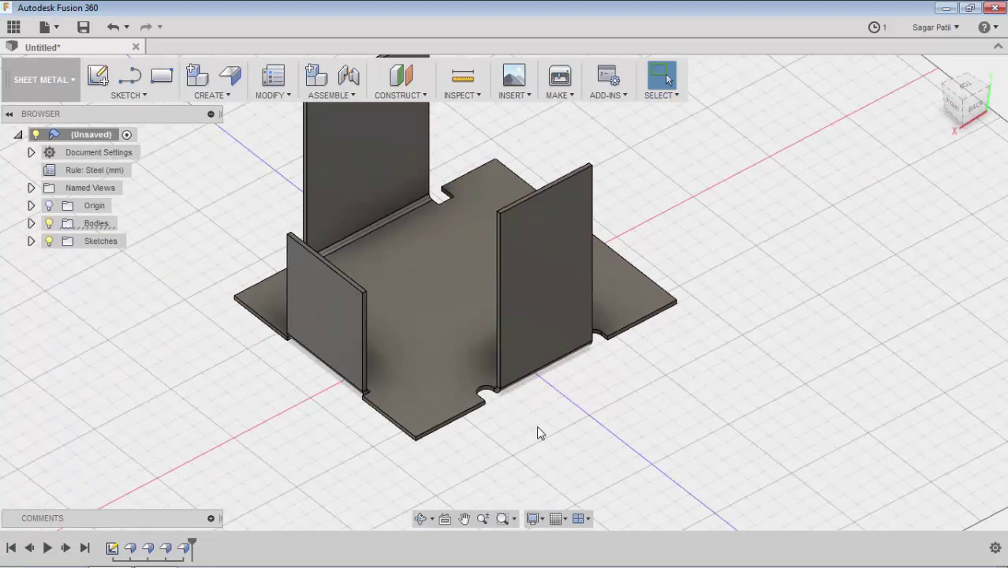